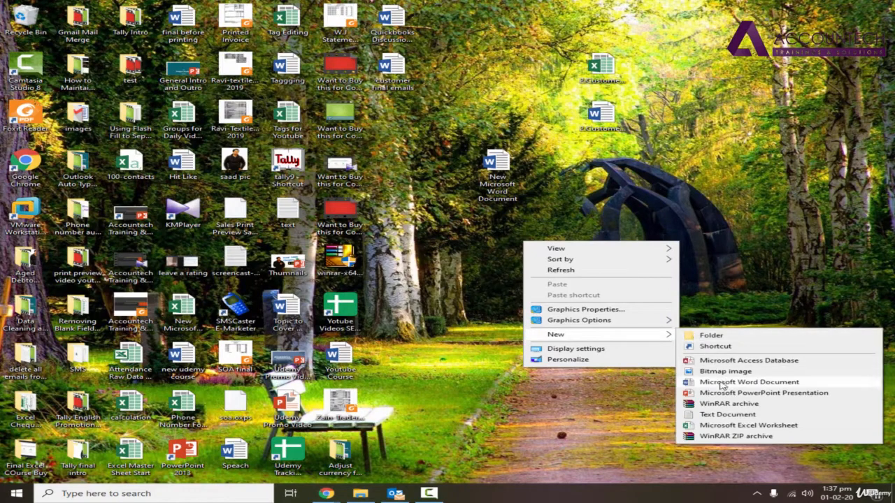
# Create 'New Microsoft Word Document (2)' on the desktop with the default name and open it in Word
pyautogui.click(731, 387)
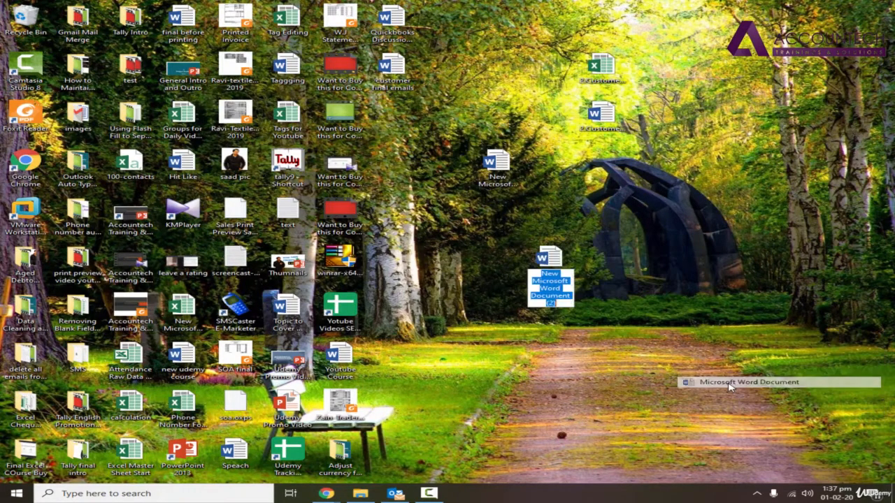
pyautogui.click(556, 260)
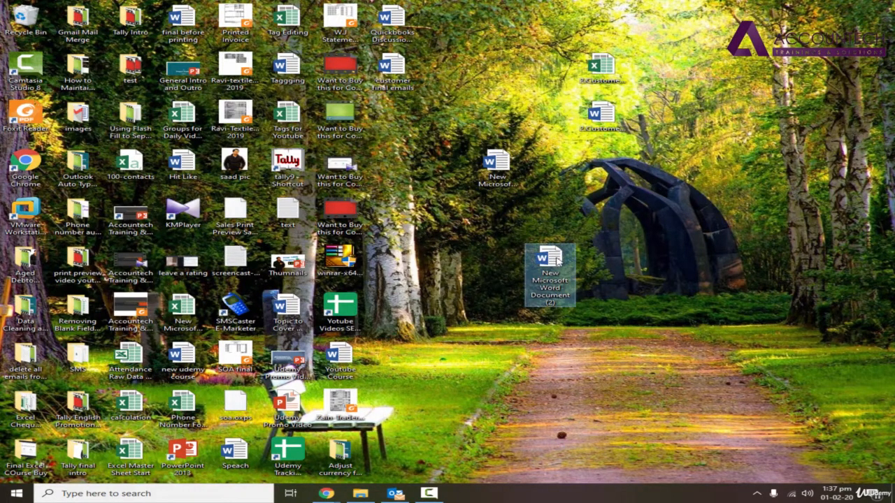
pyautogui.doubleClick(568, 278)
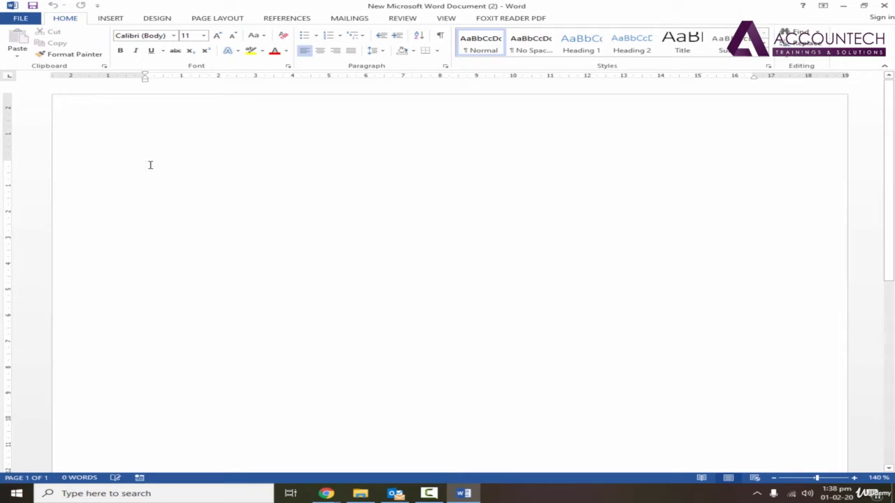
pyautogui.write('ajn')
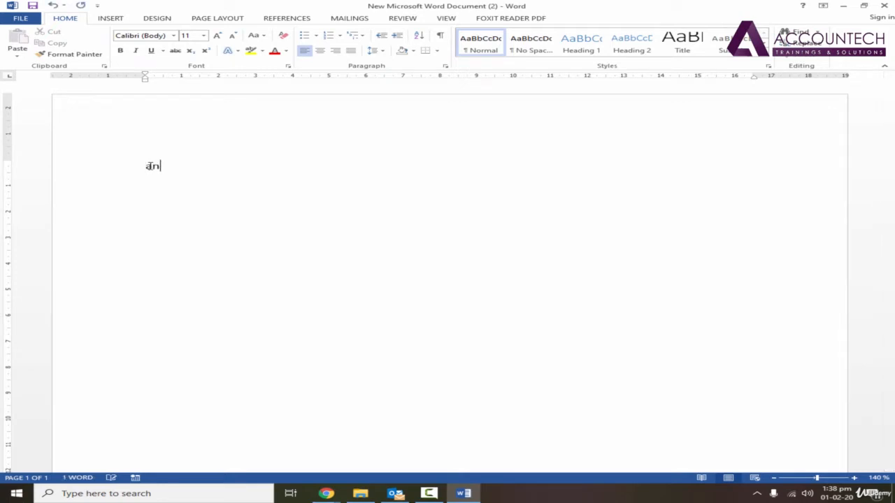
pyautogui.press('BackSpace')
pyautogui.press('BackSpace')
pyautogui.press('BackSpace')
pyautogui.write('janua')
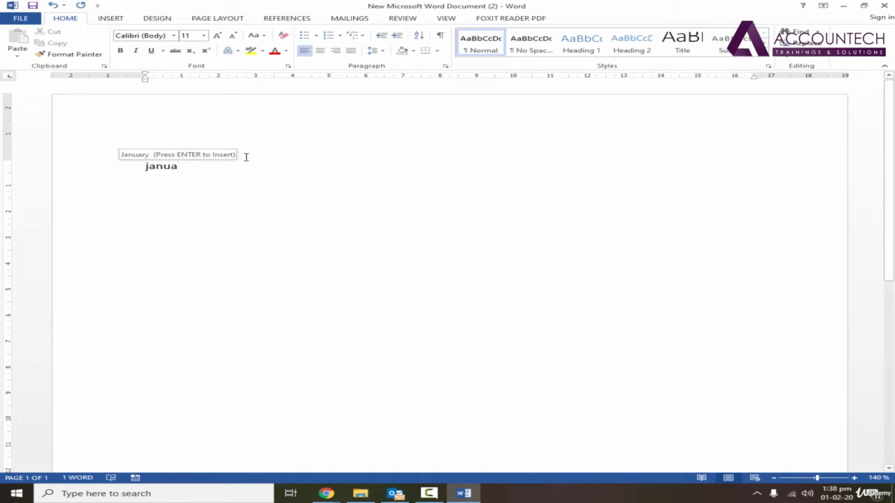
pyautogui.press('Return')
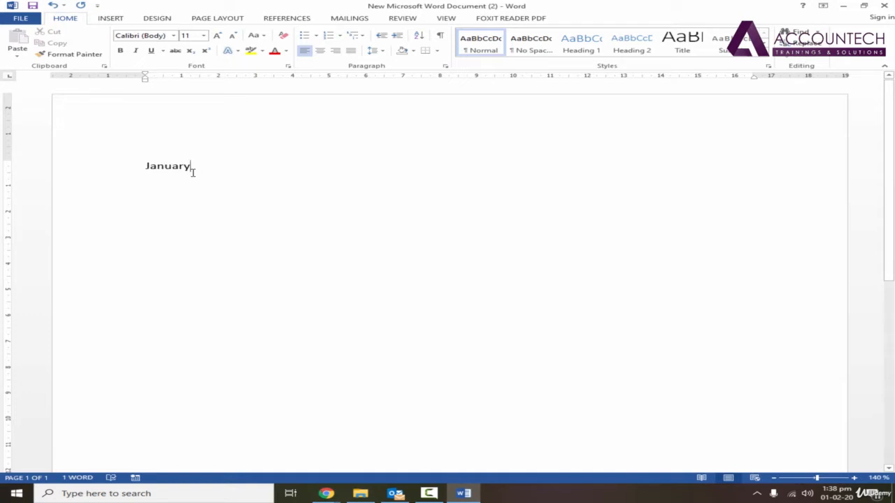
pyautogui.hotkey('ctrl', 'z')
pyautogui.press('BackSpace')
pyautogui.press('BackSpace')
pyautogui.write('u')
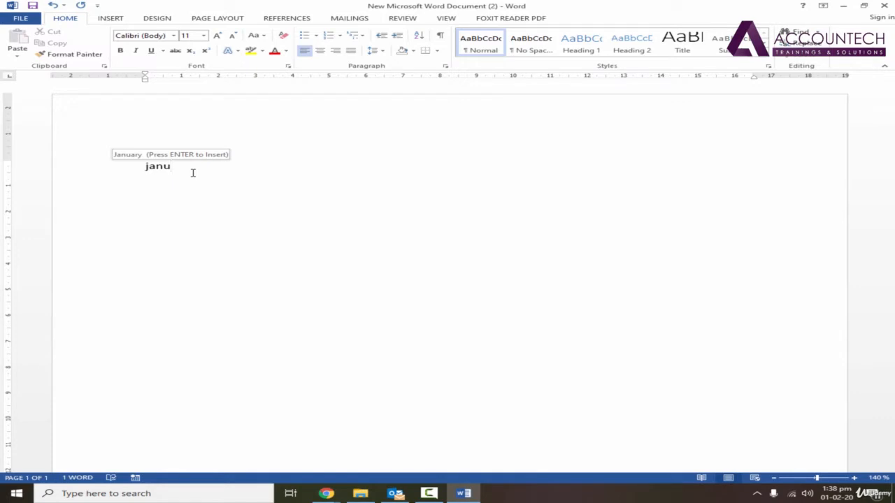
pyautogui.press('Return')
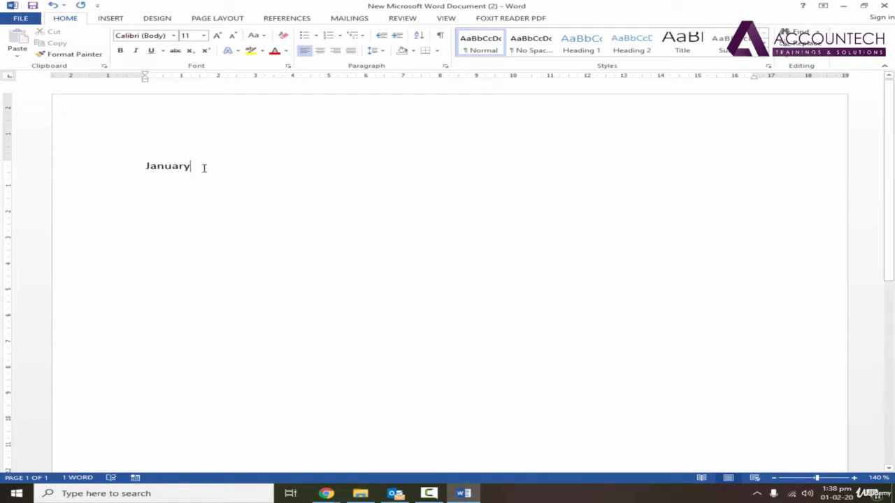
pyautogui.moveTo(204, 168); pyautogui.dragTo(144, 168)
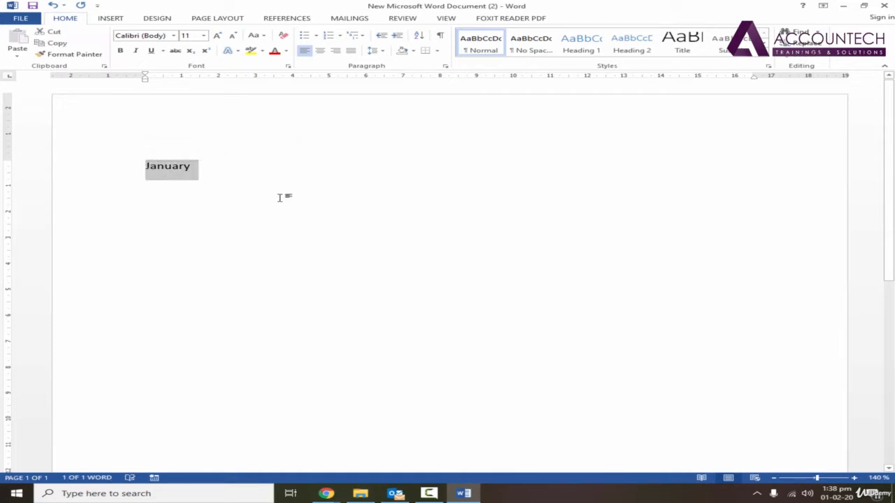
pyautogui.press('Delete')
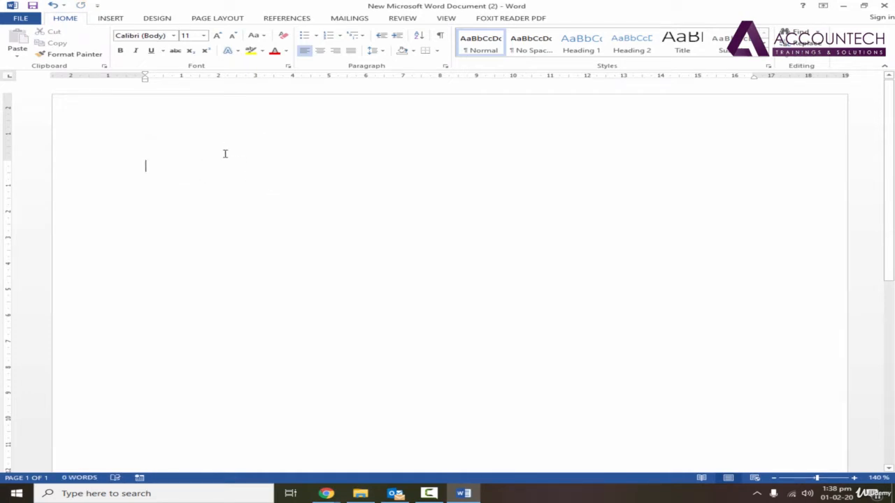
# Insert the date 'Saturday, February 1, 2020' on the memo's first line using Date & Time
pyautogui.click(116, 22)
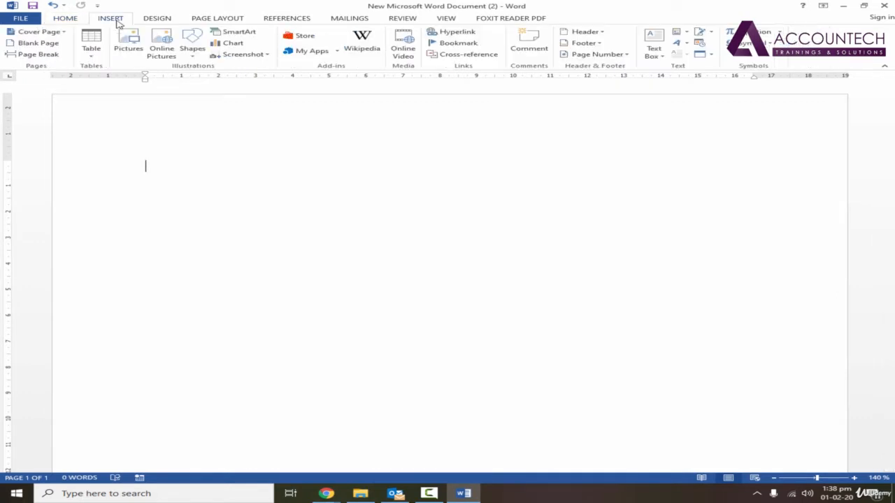
pyautogui.click(700, 45)
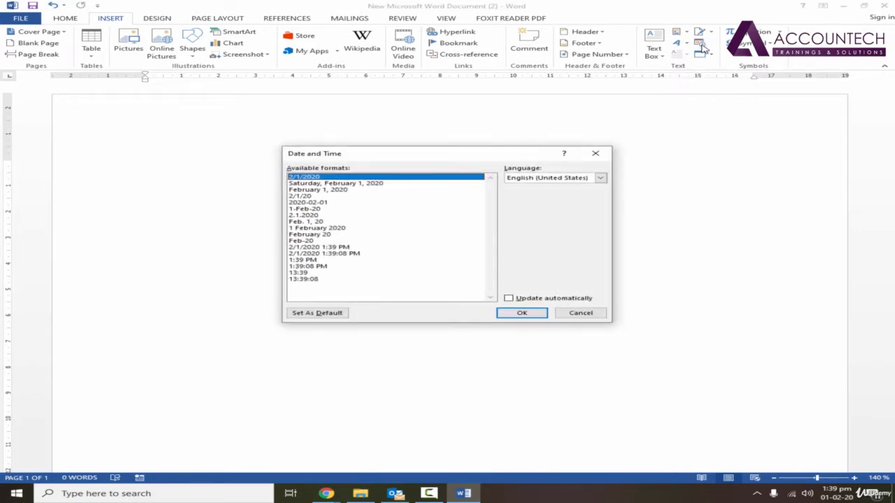
pyautogui.moveTo(436, 154); pyautogui.dragTo(460, 130)
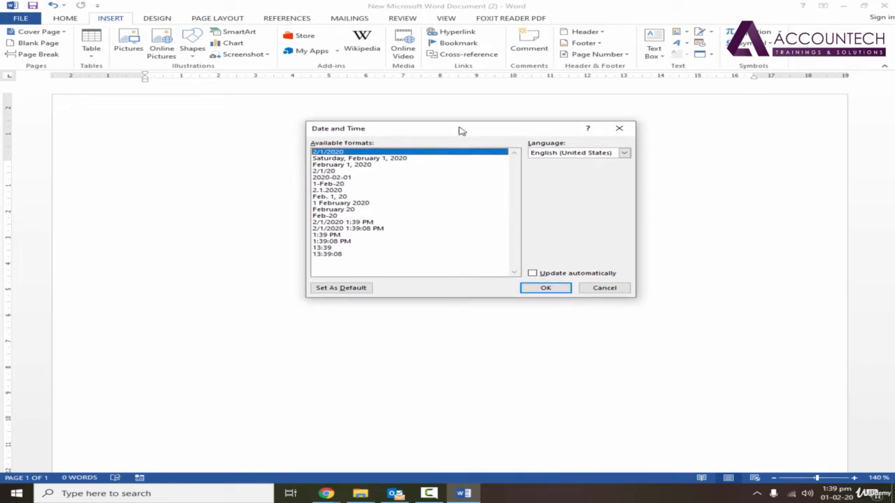
pyautogui.click(340, 159)
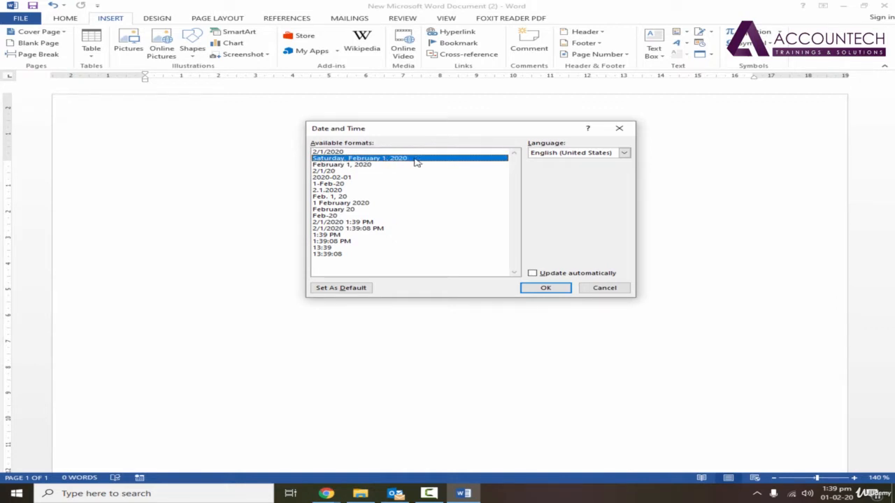
pyautogui.click(558, 290)
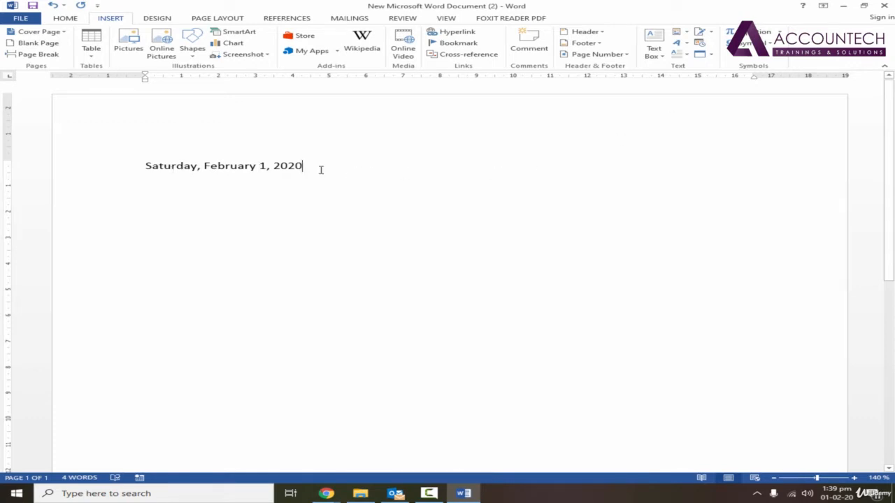
# Replace the inserted date with the '1 February 2020' format
pyautogui.moveTo(308, 168); pyautogui.dragTo(122, 170)
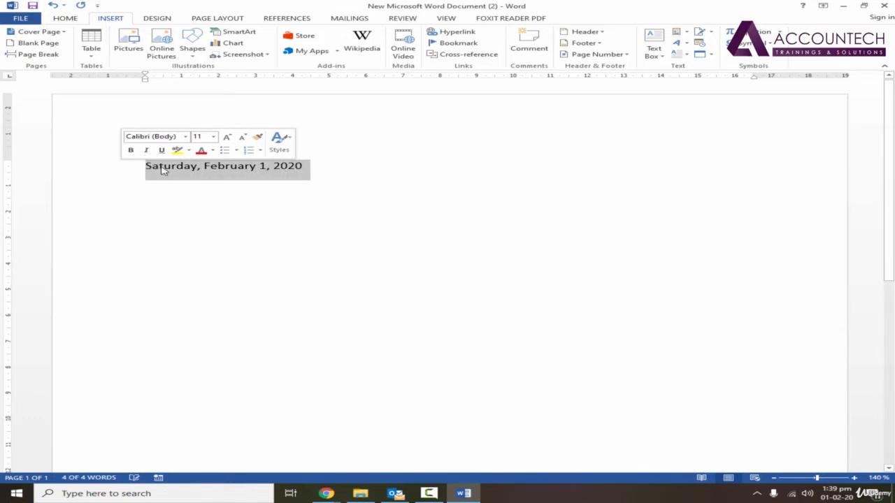
pyautogui.press('Delete')
pyautogui.click(698, 45)
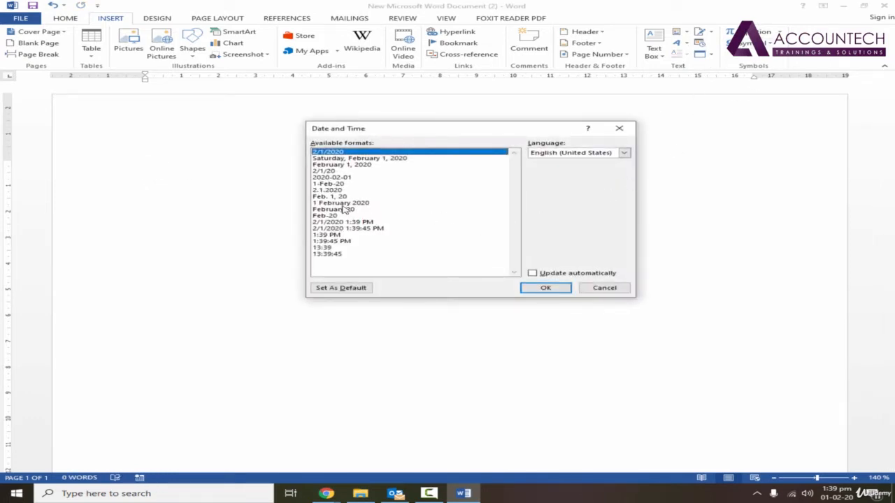
pyautogui.click(343, 203)
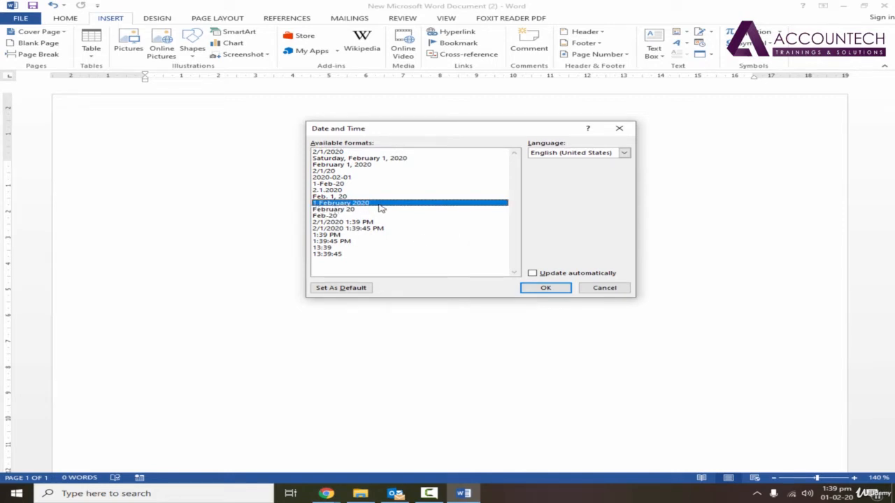
pyautogui.click(545, 288)
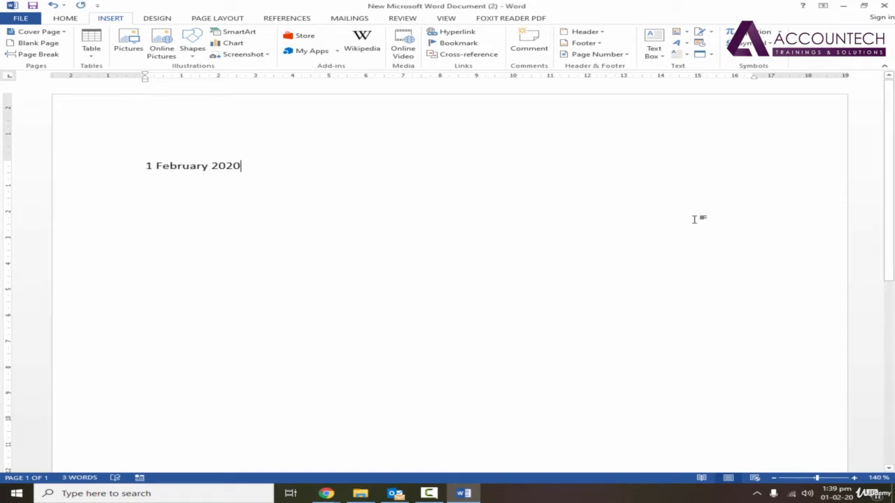
# Try a date-with-time format, undo it, and reselect the '1 February 2020' date
pyautogui.tripleClick(158, 168)
pyautogui.click(699, 43)
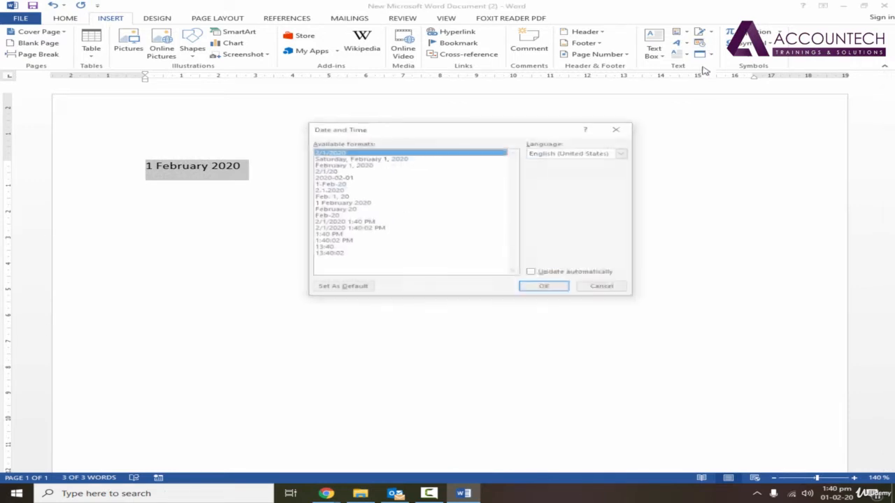
pyautogui.click(341, 229)
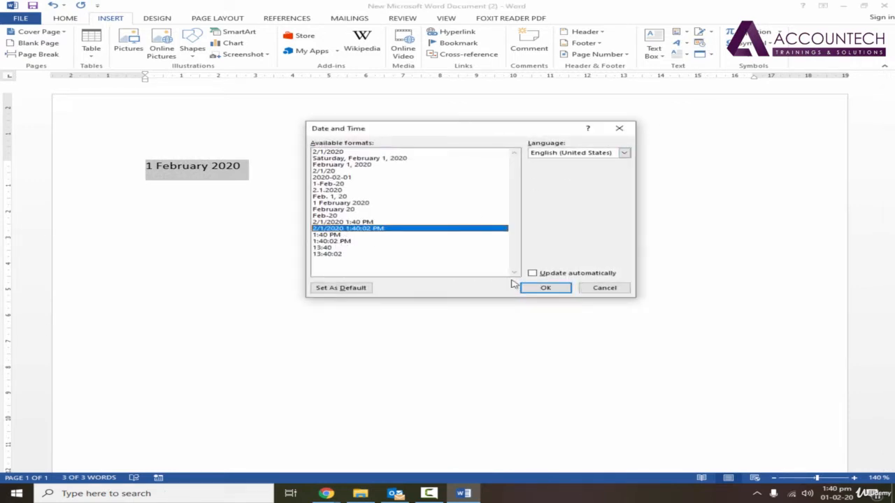
pyautogui.click(562, 292)
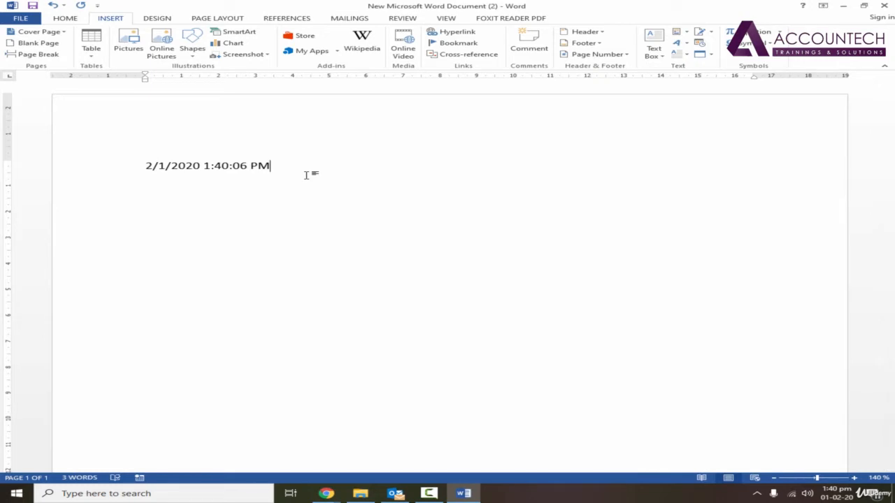
pyautogui.hotkey('ctrl', 'z')
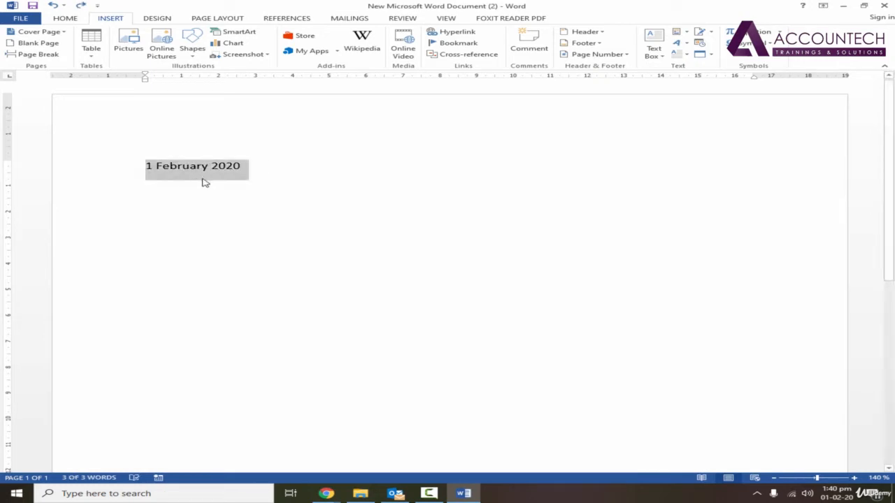
pyautogui.click(296, 182)
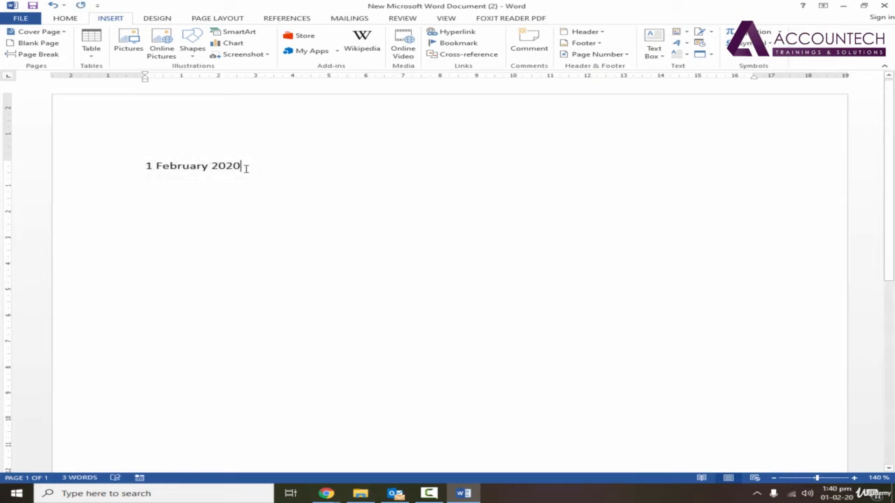
pyautogui.moveTo(244, 165); pyautogui.dragTo(146, 169)
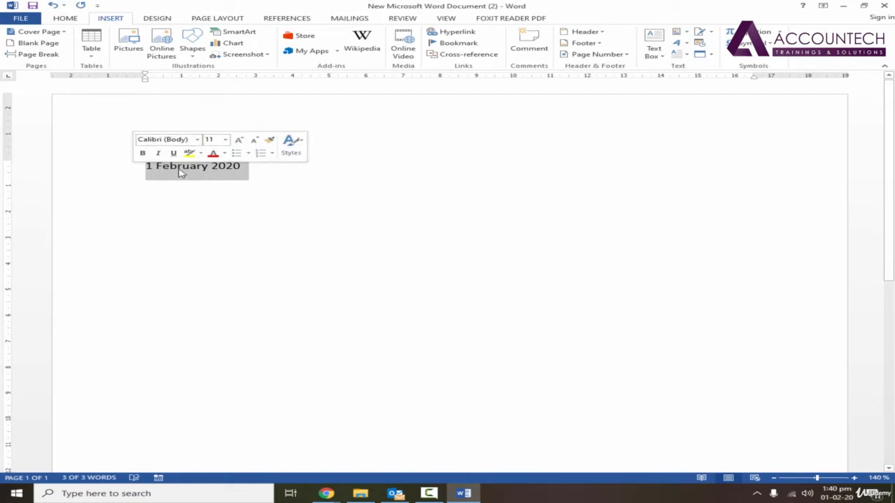
pyautogui.moveTo(843, 498)
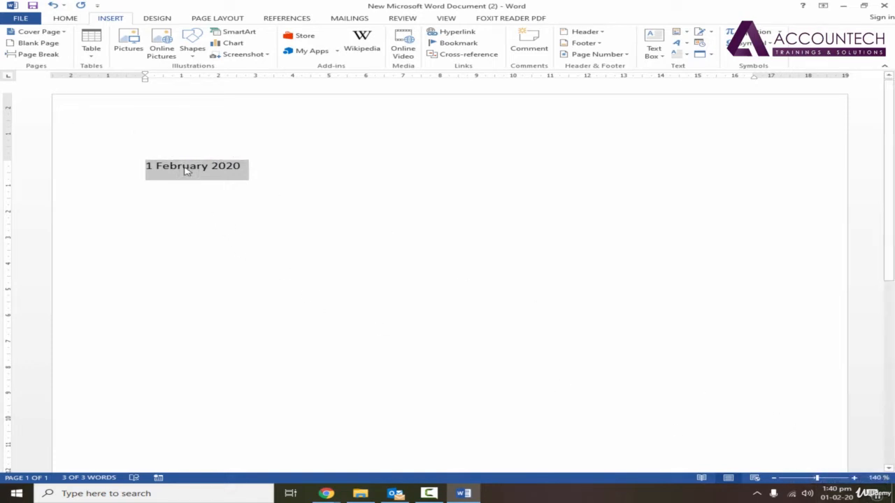
# Insert 'Saturday, February 1, 2020' with Update automatically ticked
pyautogui.click(701, 45)
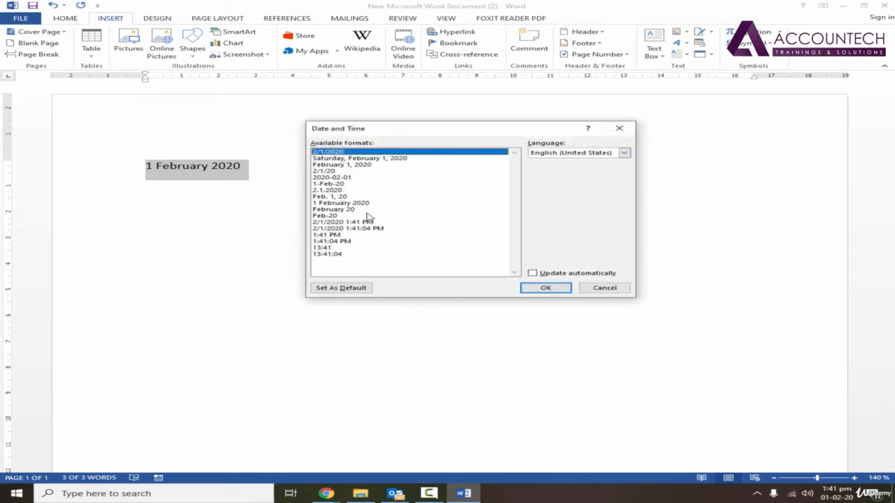
pyautogui.click(373, 159)
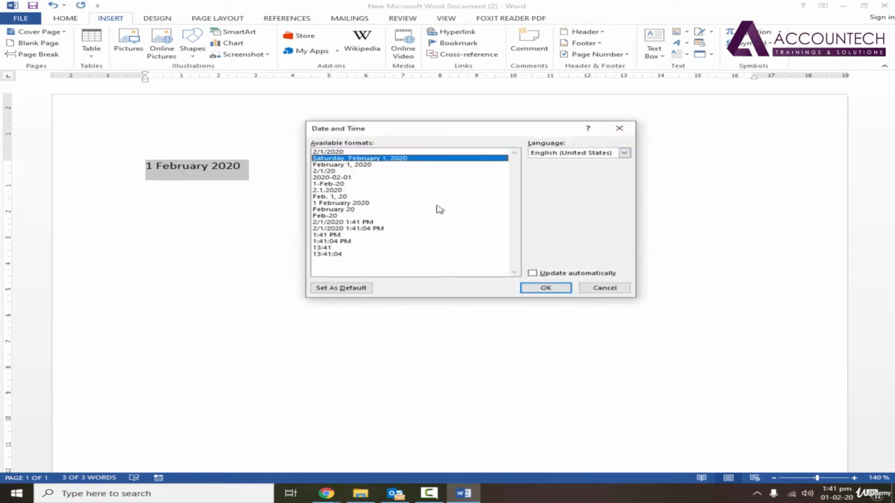
pyautogui.click(533, 274)
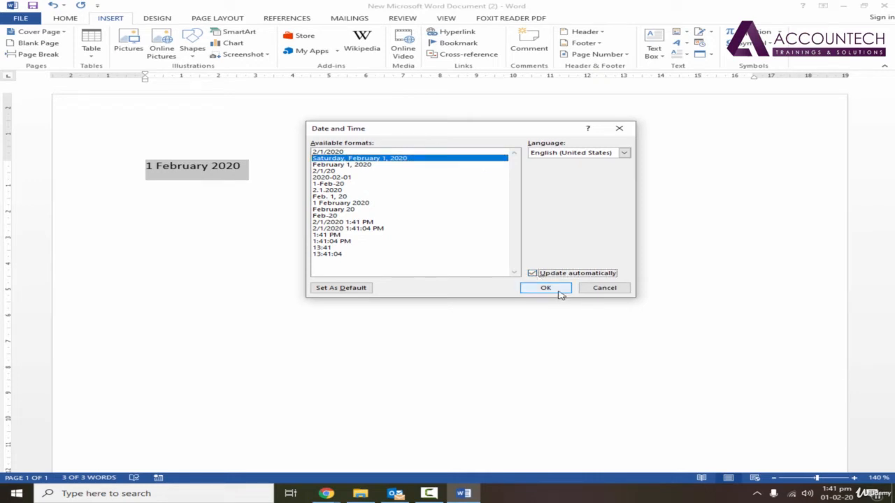
pyautogui.click(546, 288)
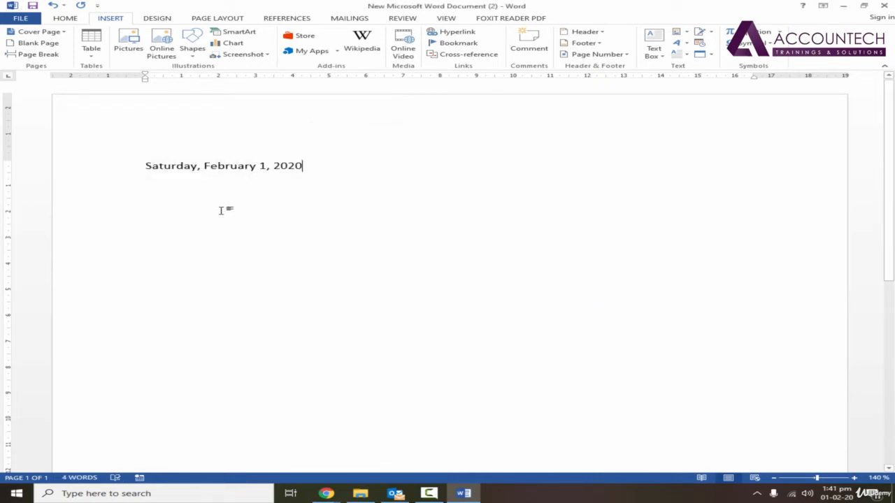
pyautogui.click(209, 171)
# Type a 'To:' line with the recipient's name and a 'From:' line with the sender's name
pyautogui.write('T')
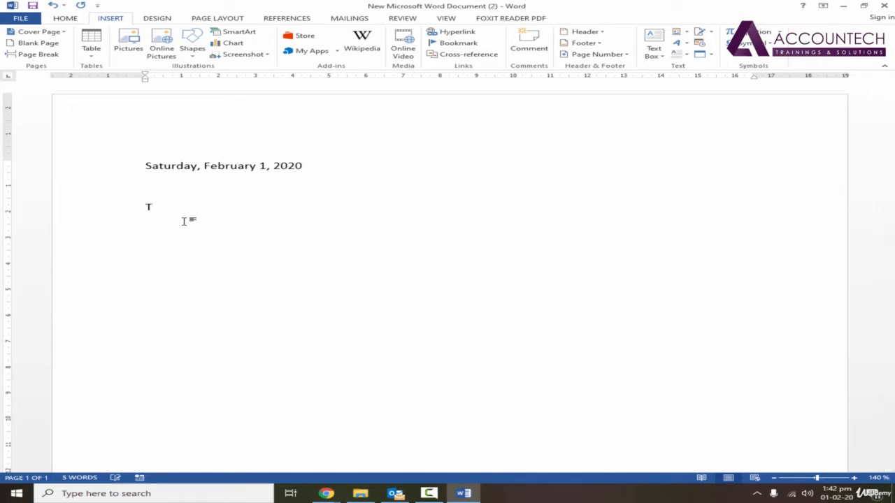
pyautogui.write('o:  farhan')
pyautogui.press('Return')
pyautogui.write('From :')
pyautogui.write(':')
pyautogui.write(' Saad')
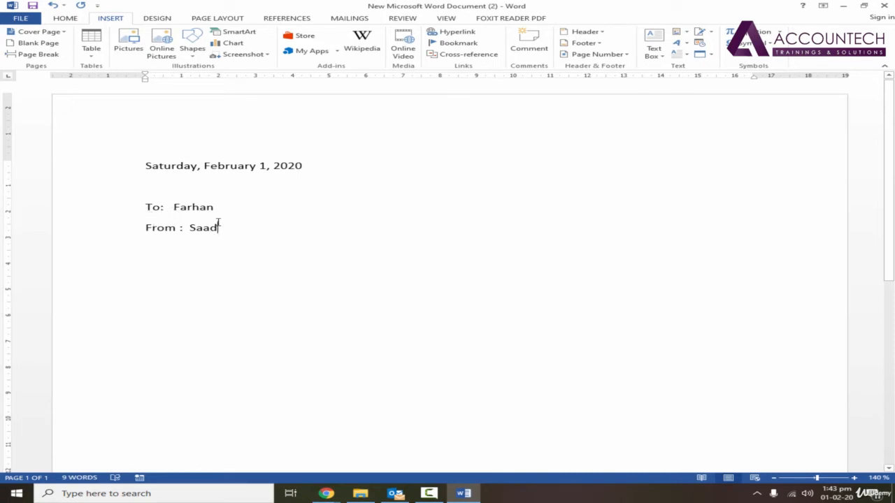
# Remove the stray spaces before the From colon and after 'To:'
pyautogui.doubleClick(174, 206)
pyautogui.click(190, 229)
pyautogui.click(179, 228)
pyautogui.press('BackSpace')
pyautogui.press('Up')
pyautogui.press('BackSpace')
pyautogui.press('BackSpace')
pyautogui.press('BackSpace')
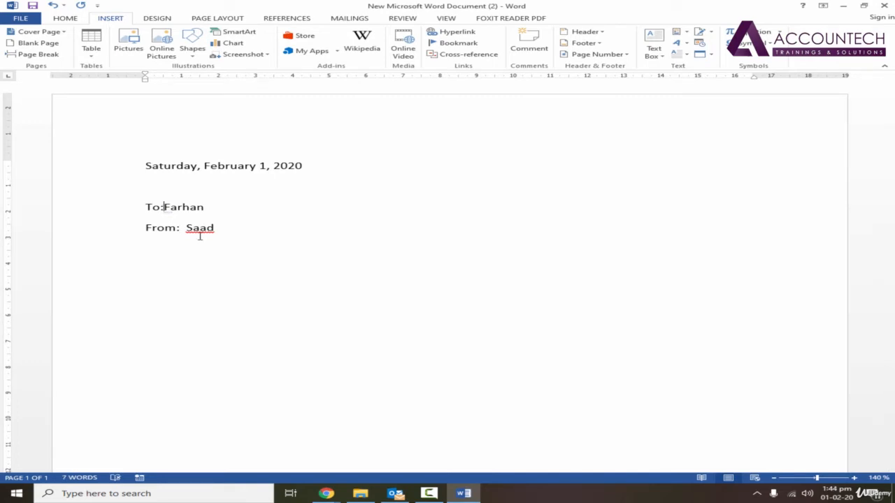
# Insert tabs after 'To:' and 'From:' so both names align at one tab stop
pyautogui.press('Tab')
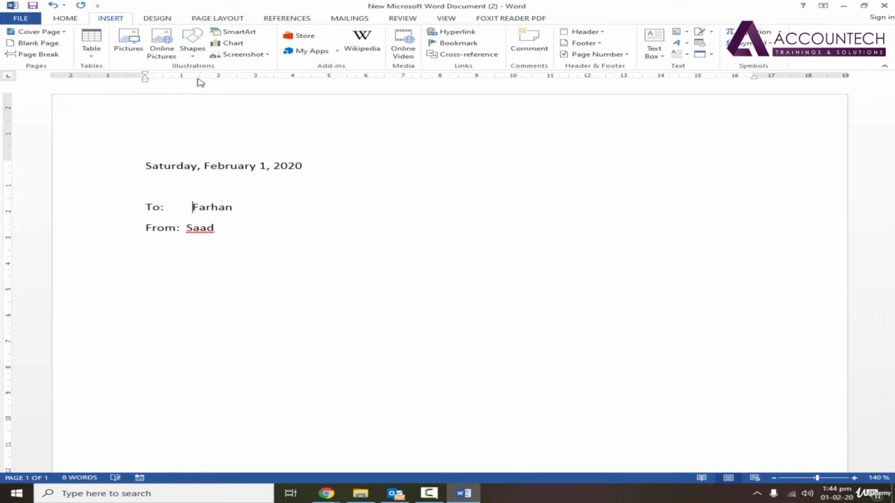
pyautogui.click(192, 209)
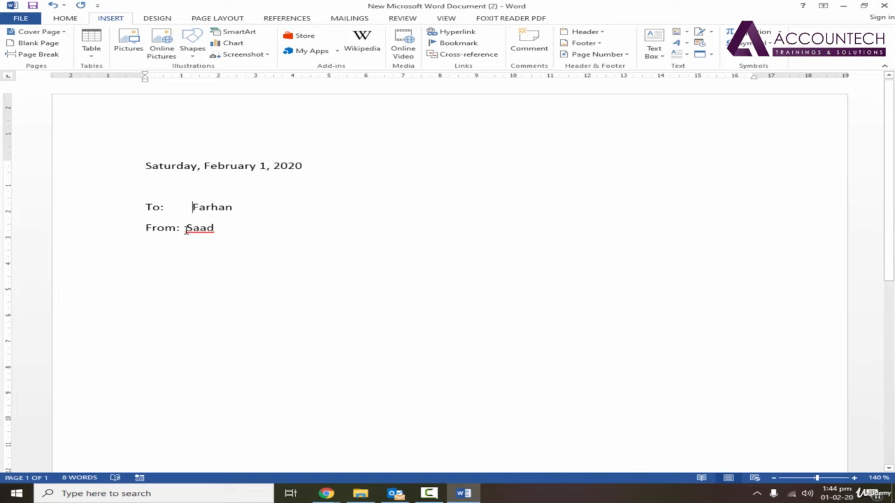
pyautogui.click(193, 234)
pyautogui.press('BackSpace')
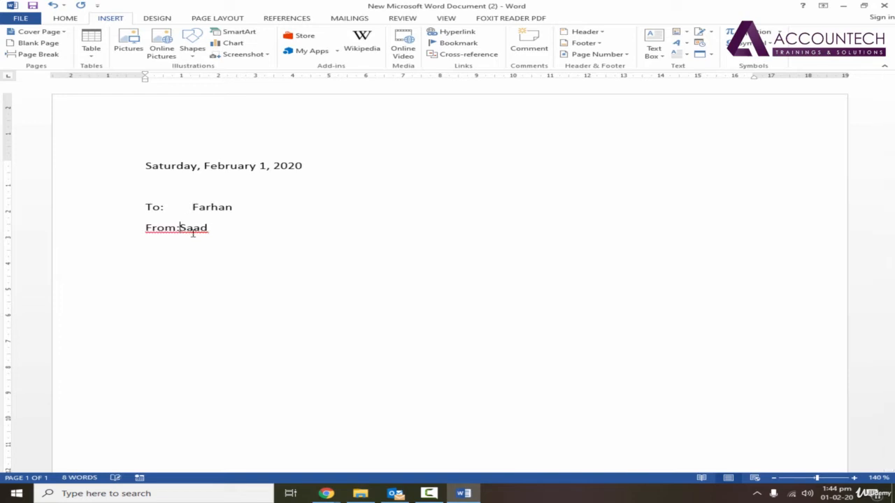
pyautogui.press('Tab')
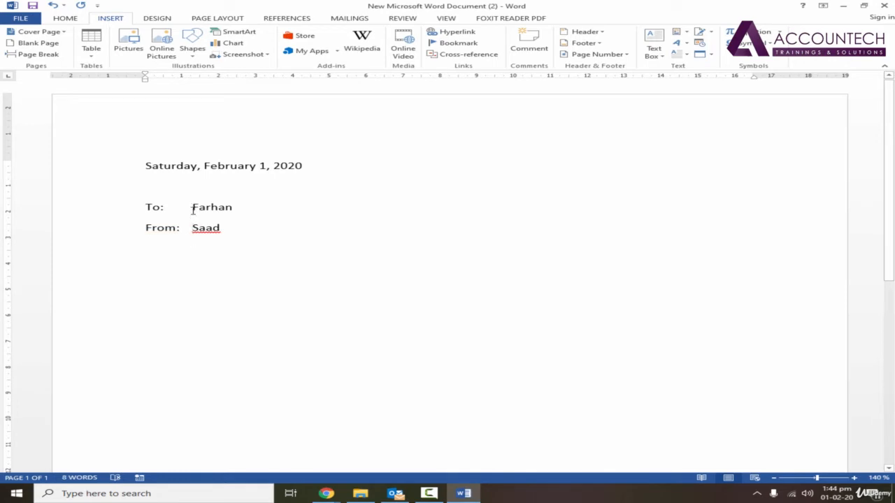
# Add the sender's flagged name to the spelling dictionary
pyautogui.tripleClick(150, 209)
pyautogui.click(227, 231)
pyautogui.click(226, 228)
pyautogui.click(205, 228)
pyautogui.press('Left')
pyautogui.press('Left')
pyautogui.rightClick(207, 228)
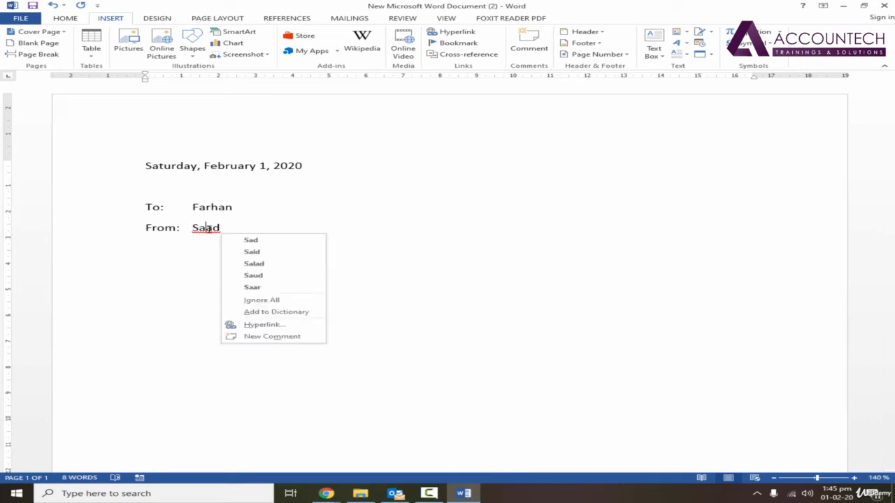
pyautogui.click(282, 315)
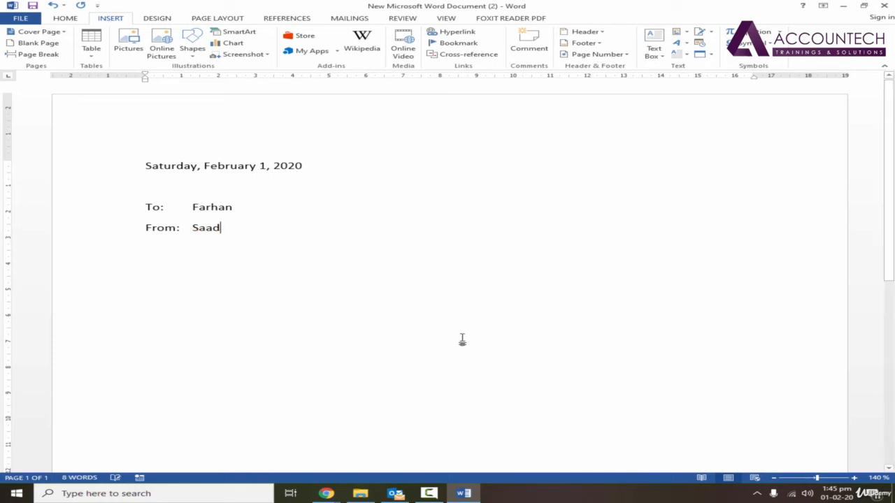
# Add empty lines below the From line, removing accidentally typed text
pyautogui.press('Return')
pyautogui.press('Return')
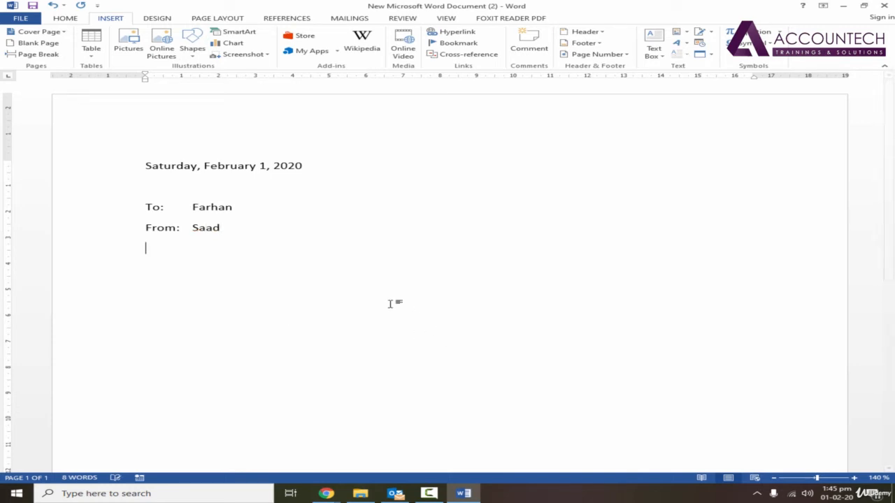
pyautogui.write('saad')
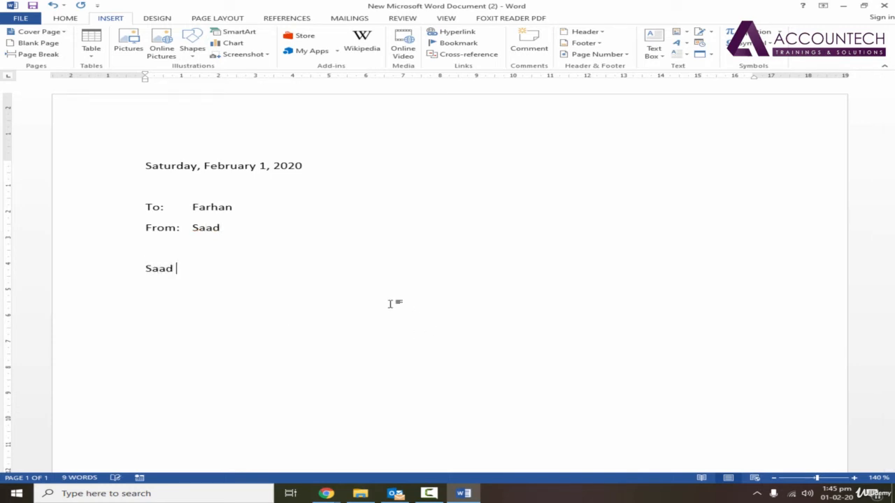
pyautogui.press('BackSpace')
pyautogui.press('BackSpace')
pyautogui.press('BackSpace')
pyautogui.press('BackSpace')
pyautogui.press('BackSpace')
pyautogui.press('BackSpace')
pyautogui.press('BackSpace')
pyautogui.write('d')
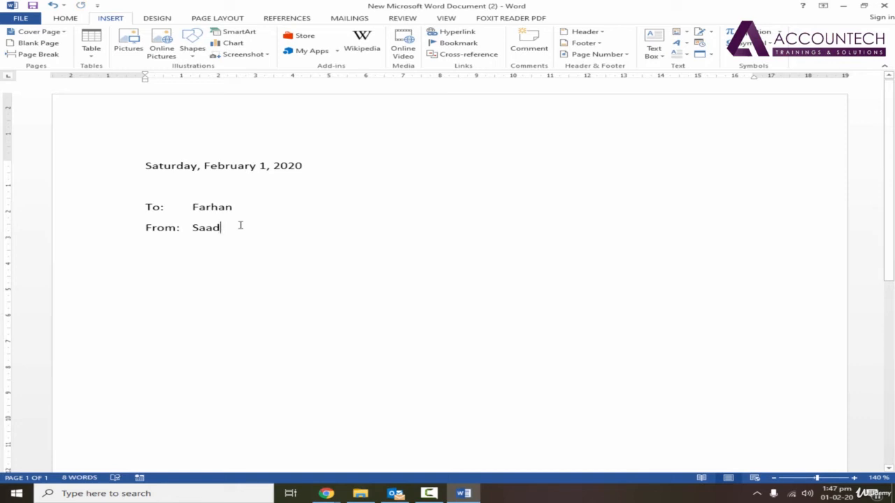
pyautogui.press('Return')
pyautogui.press('Return')
pyautogui.click(234, 209)
pyautogui.click(239, 235)
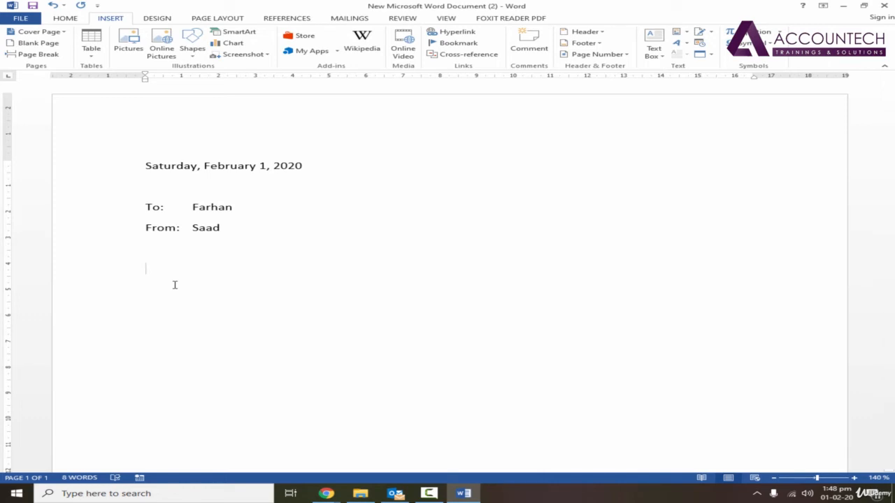
# Type 'Subject: Calendar Order Status' below the From line and select that line
pyautogui.write('Subject:')
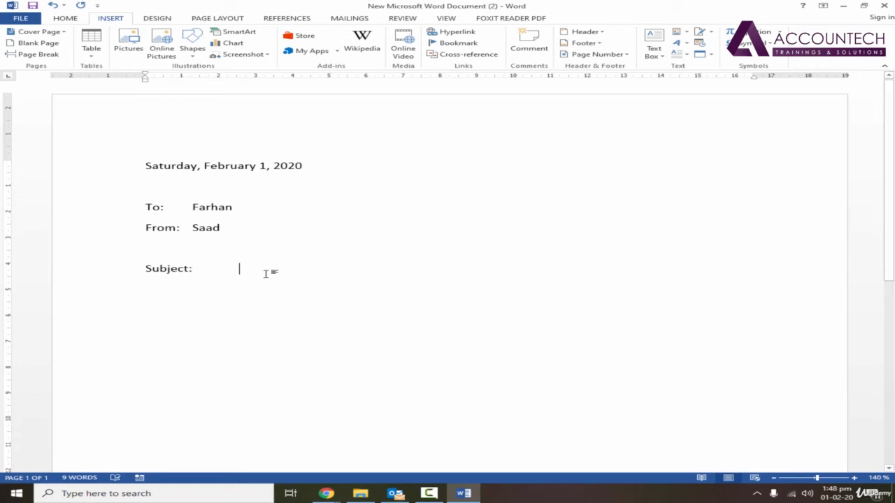
pyautogui.press('Tab')
pyautogui.press('BackSpace')
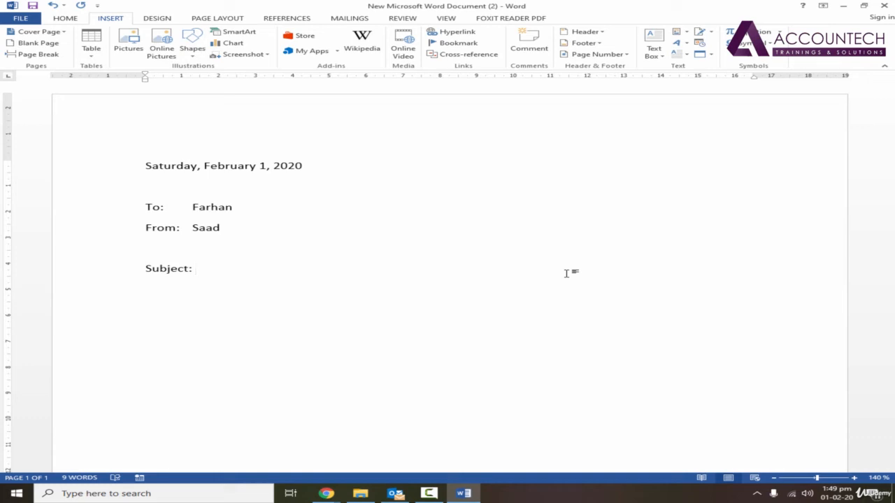
pyautogui.write('Calendar ')
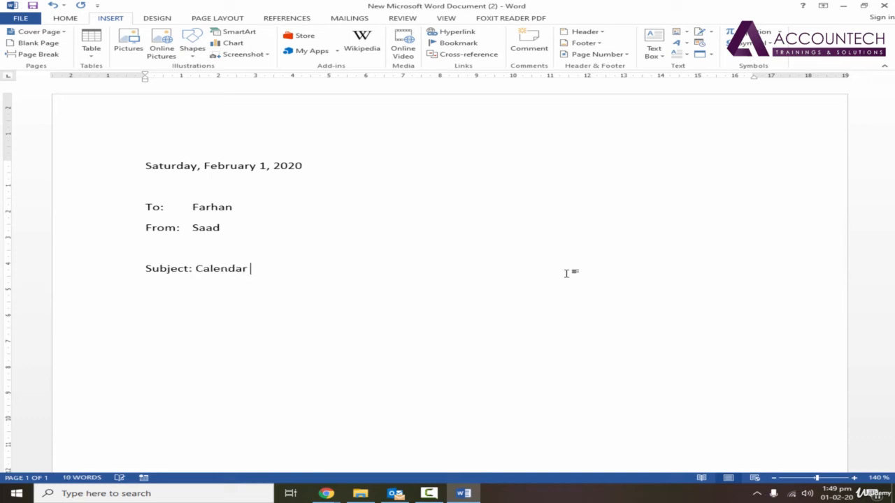
pyautogui.write('Order Status')
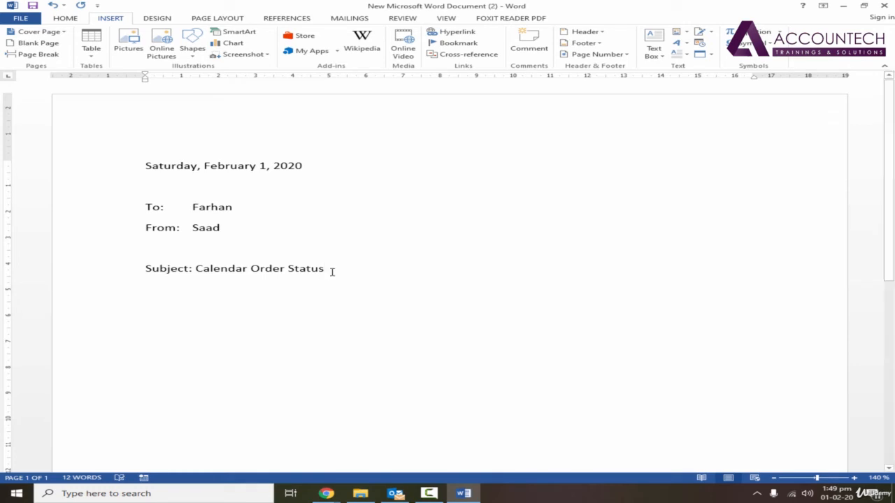
pyautogui.moveTo(332, 272); pyautogui.dragTo(146, 270)
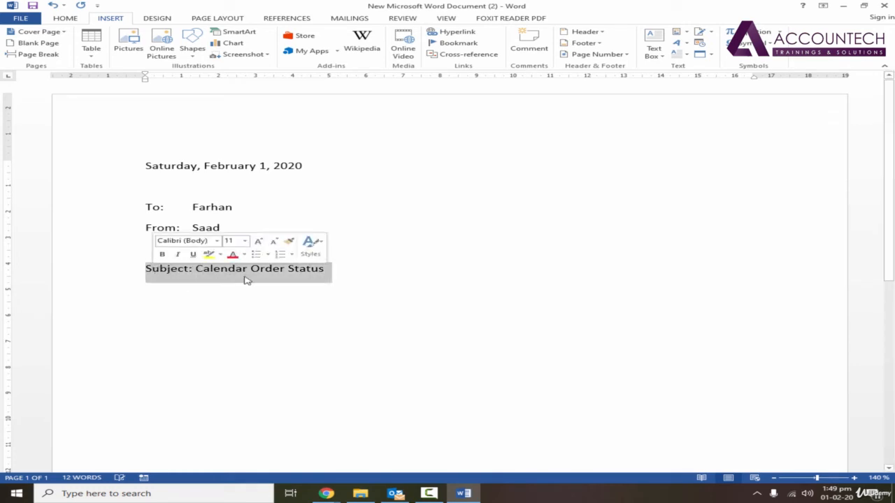
# Make the Subject line bold and underlined from the HOME tab
pyautogui.click(65, 22)
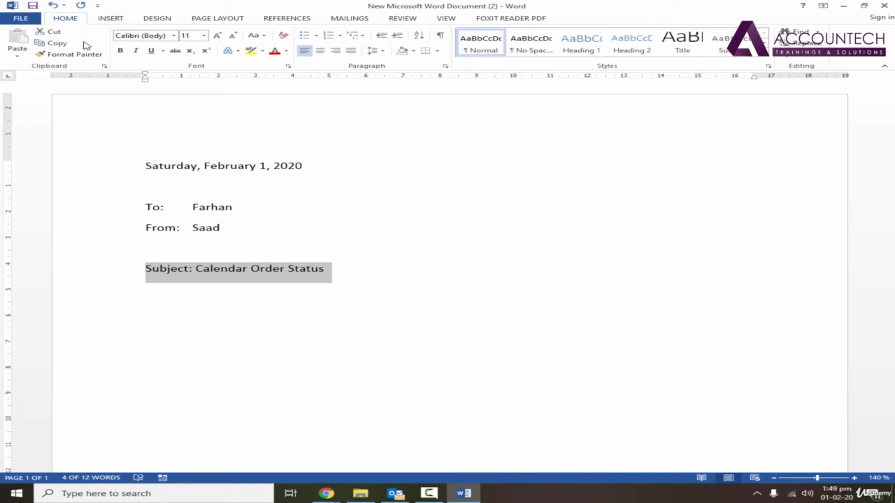
pyautogui.click(120, 51)
pyautogui.click(150, 51)
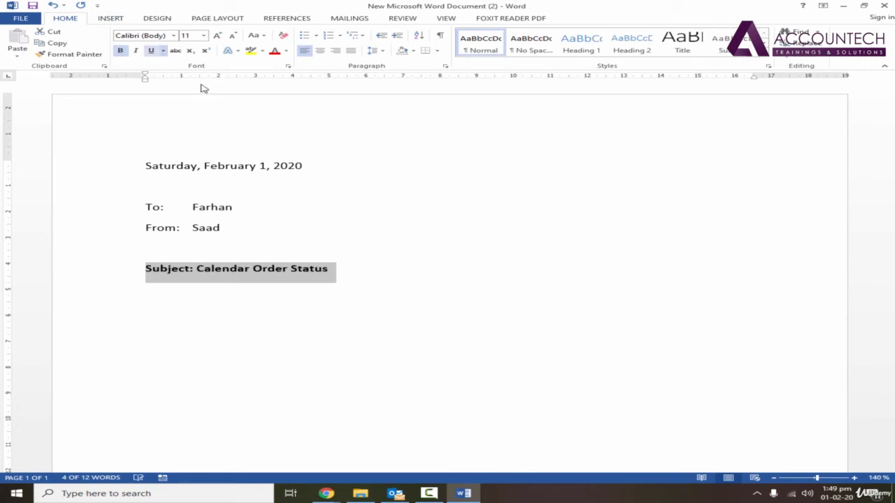
pyautogui.click(350, 267)
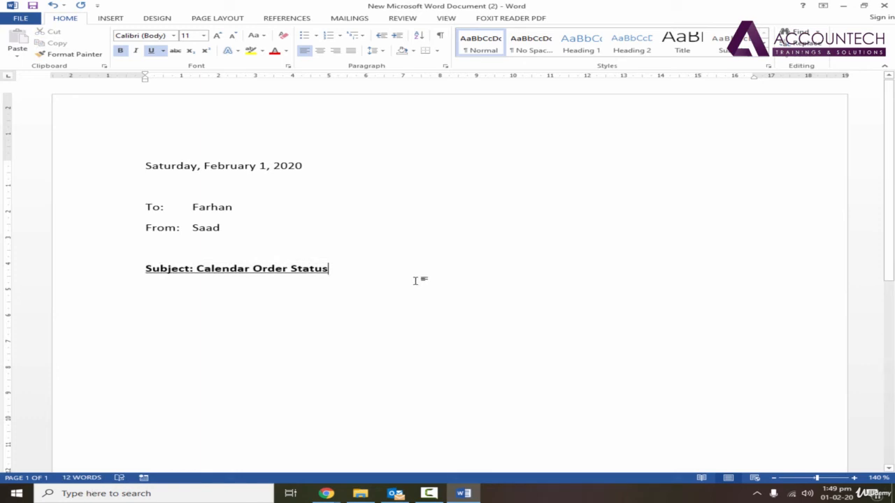
# Start a new empty line under the subject and turn bold off for following text
pyautogui.press('Return')
pyautogui.write('Call')
pyautogui.press('BackSpace')
pyautogui.press('BackSpace')
pyautogui.press('BackSpace')
pyautogui.press('BackSpace')
pyautogui.click(121, 51)
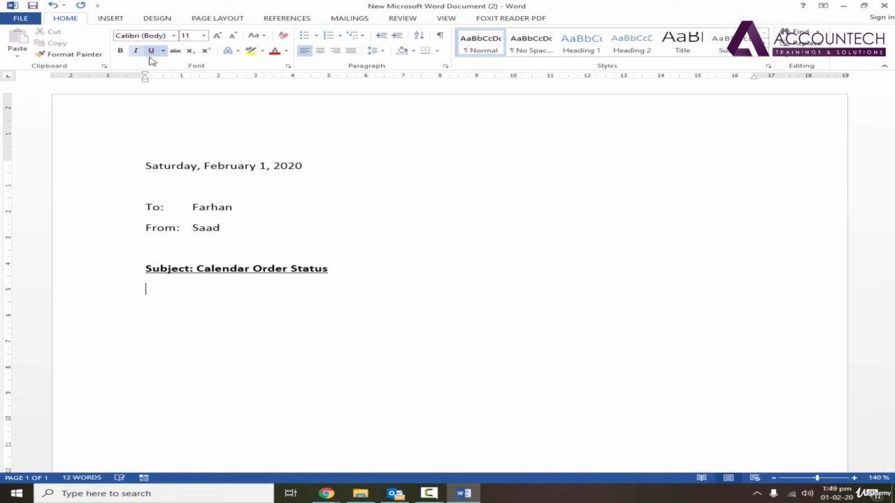
# With underline off, type body text asking the reader to call a contact; item unavailable until next week
pyautogui.click(152, 54)
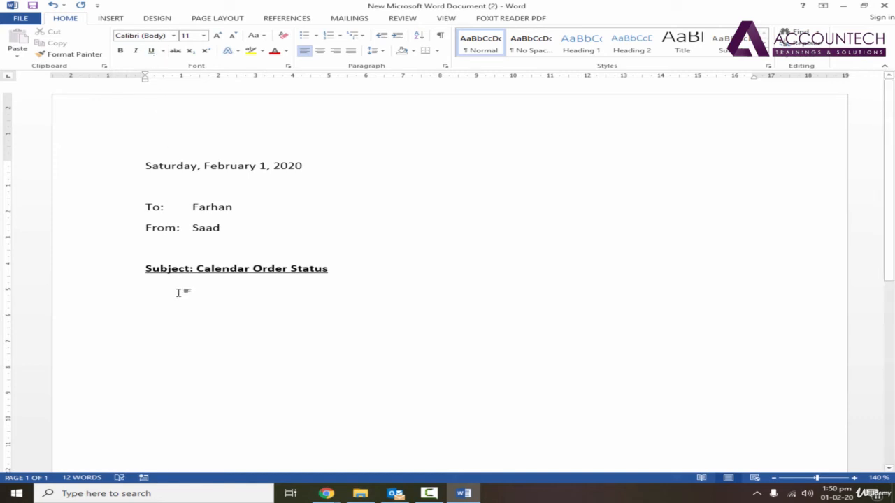
pyautogui.write('Call Mr. Ateeq to check ')
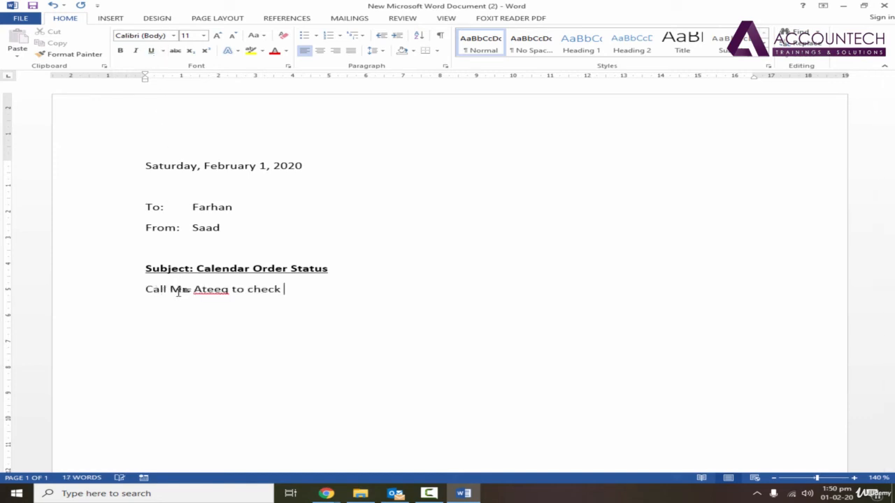
pyautogui.write('your ord')
pyautogui.write('er status')
pyautogui.write('.')
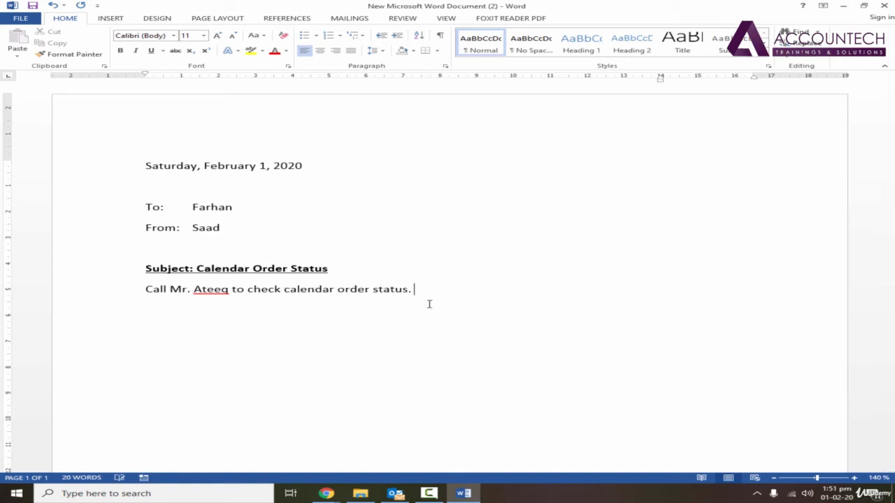
pyautogui.write('tus. The one your ordered is out of sock and will ')
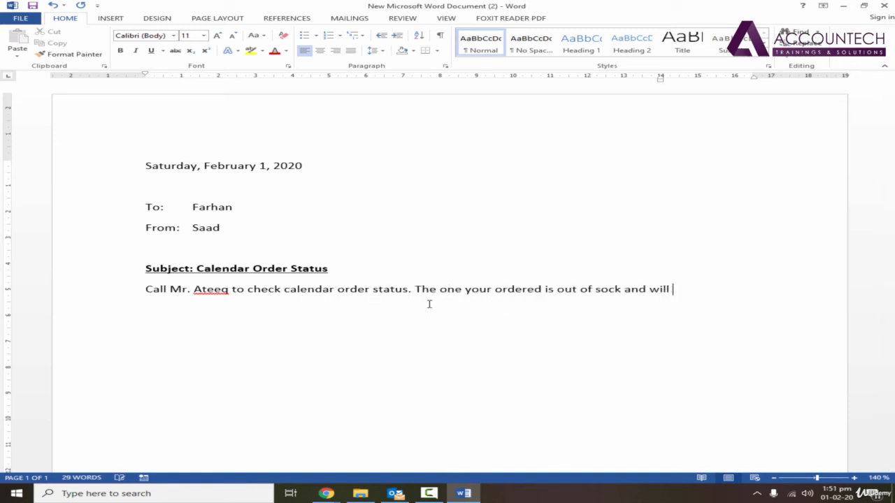
pyautogui.write('not be available')
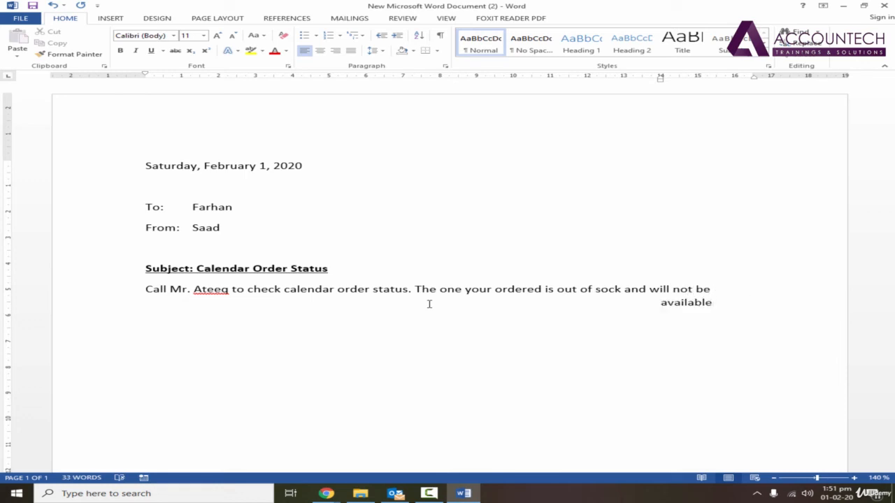
pyautogui.write(' until next wee')
pyautogui.write('k')
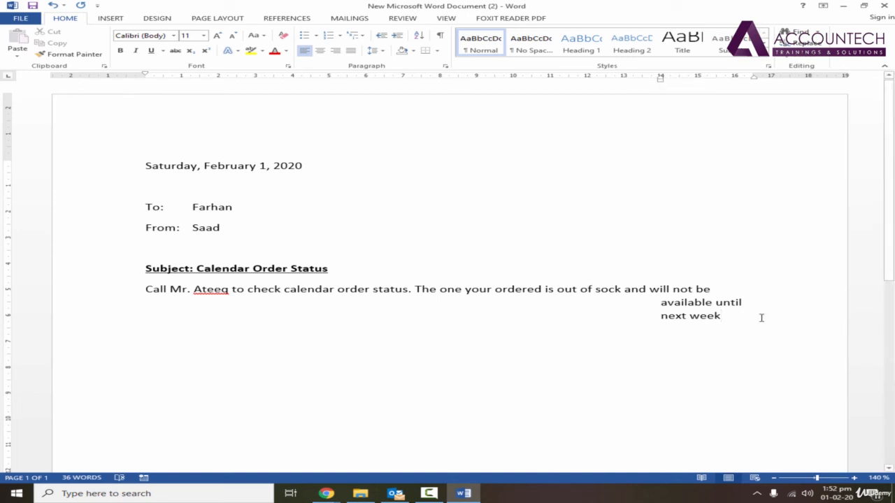
# Align the body paragraph's wrapped line with its first line and correct 'sock' to 'stock'
pyautogui.moveTo(743, 317); pyautogui.dragTo(146, 287)
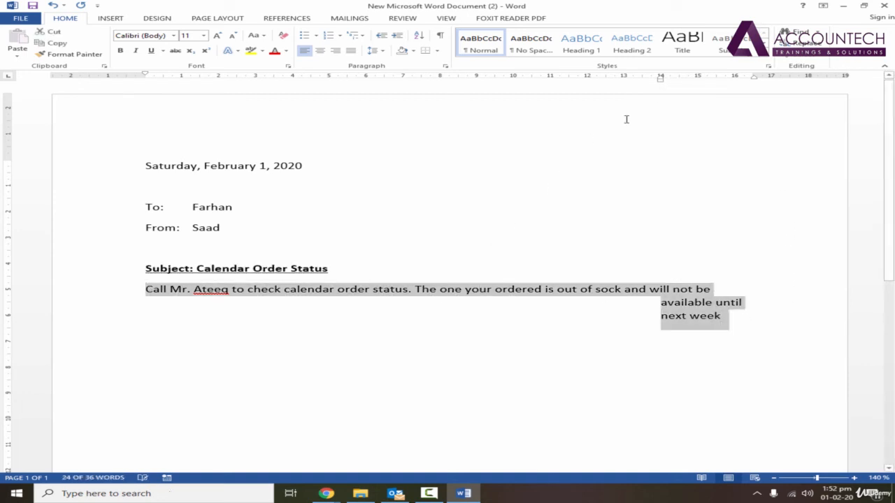
pyautogui.moveTo(660, 77)
pyautogui.mouseDown()
pyautogui.moveTo(134, 82)
pyautogui.moveTo(145, 82)
pyautogui.mouseUp()
pyautogui.click(444, 308)
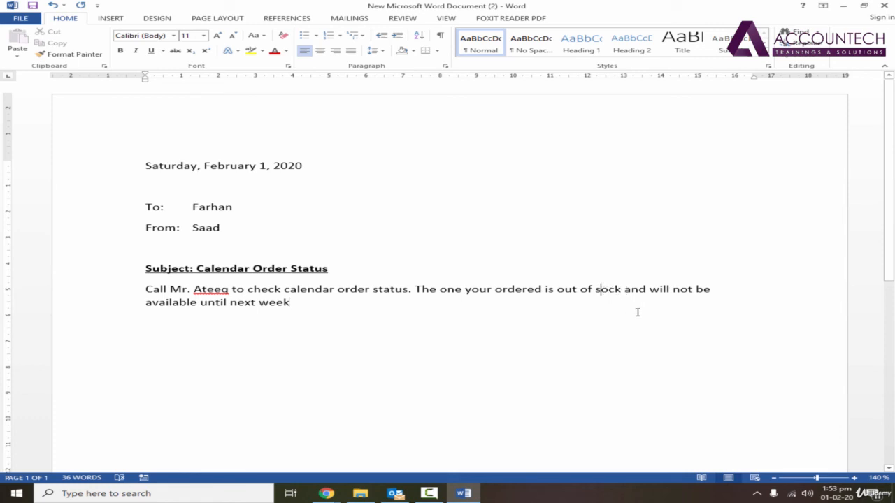
pyautogui.write('t')
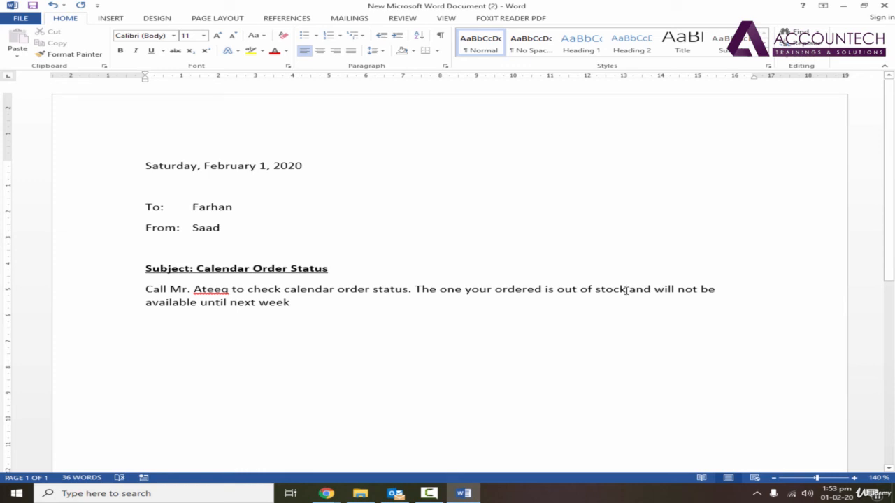
pyautogui.click(22, 19)
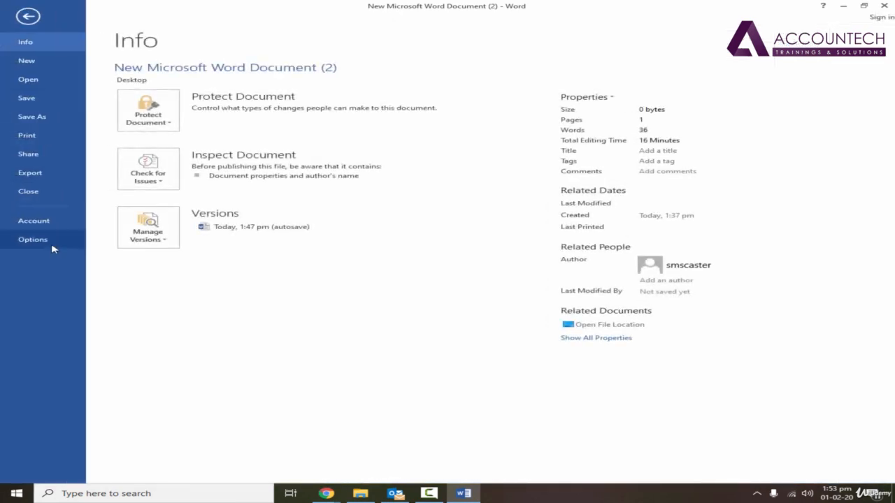
pyautogui.click(52, 245)
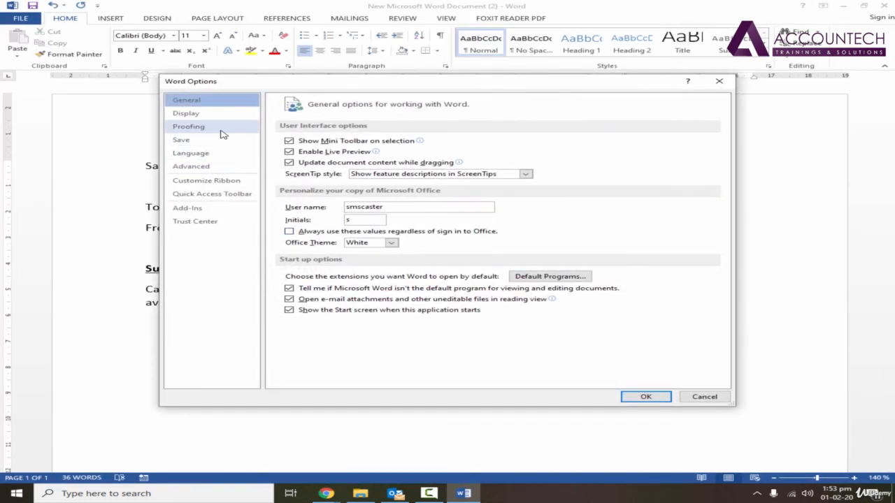
pyautogui.click(223, 134)
pyautogui.click(591, 144)
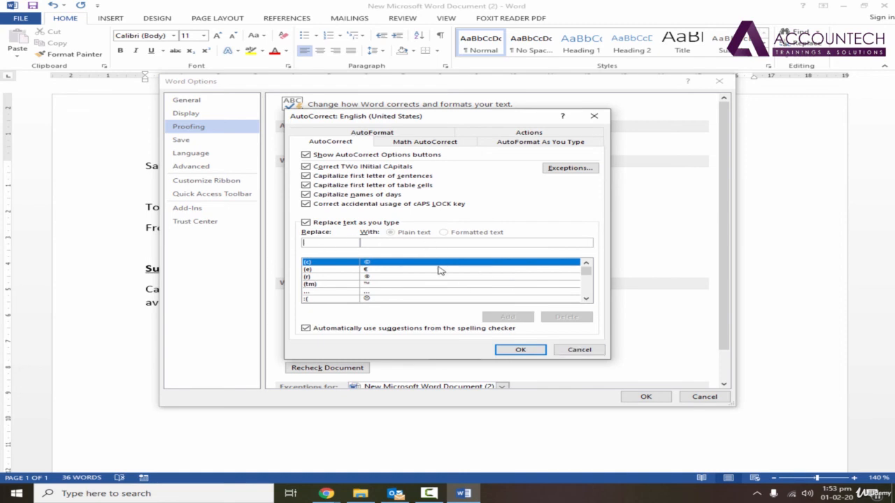
pyautogui.click(530, 351)
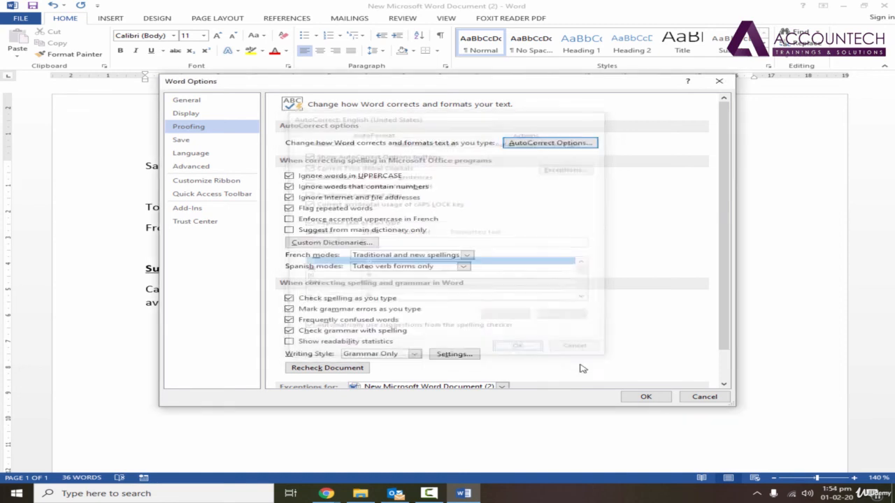
pyautogui.click(656, 397)
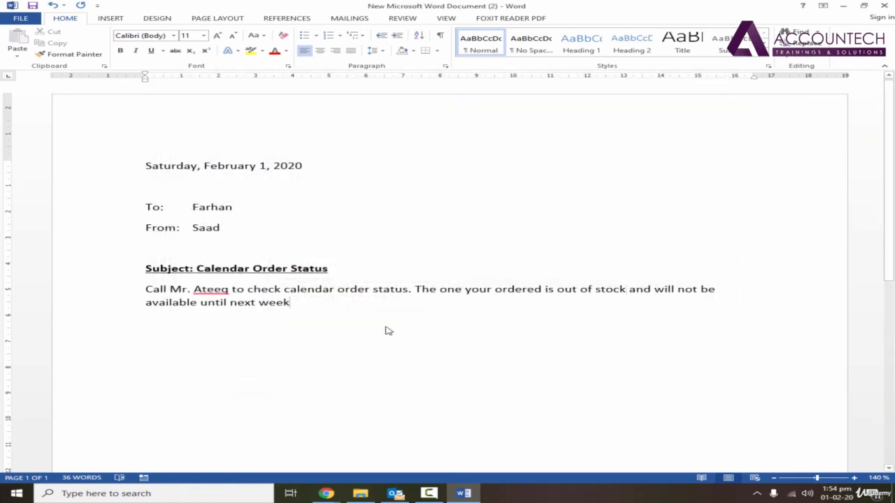
# Add a queries line with a contact phone number, a 'regards,' closing and the sender's full name
pyautogui.press('Return')
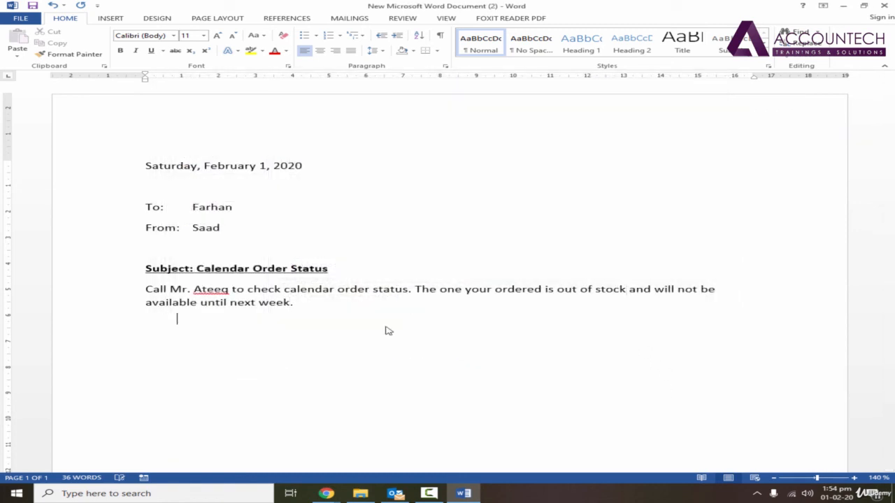
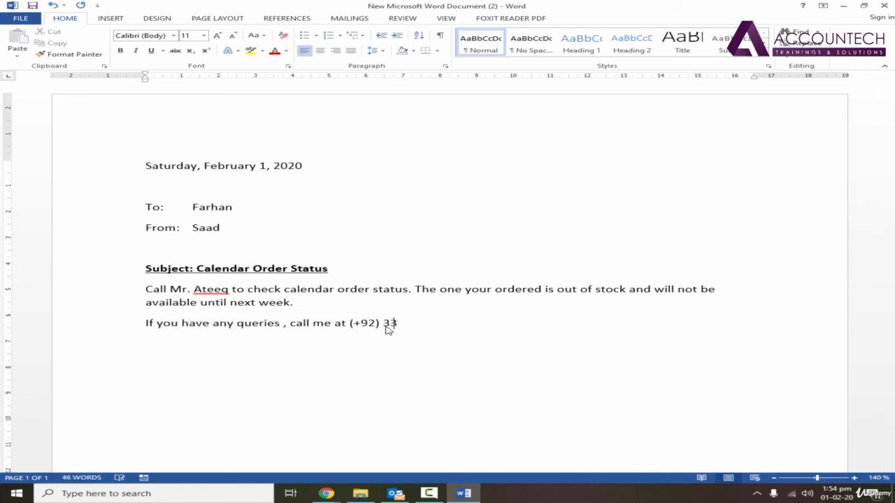
pyautogui.press('Return')
pyautogui.press('Return')
pyautogui.write('regards,')
pyautogui.press('Return')
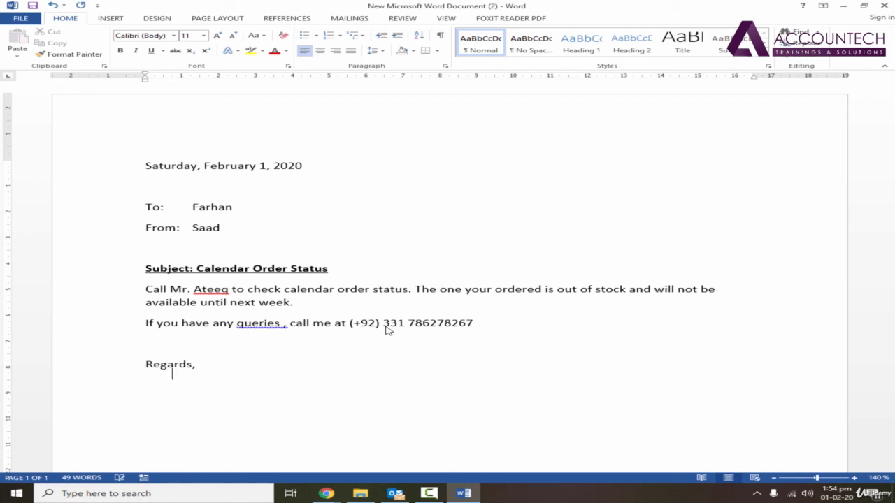
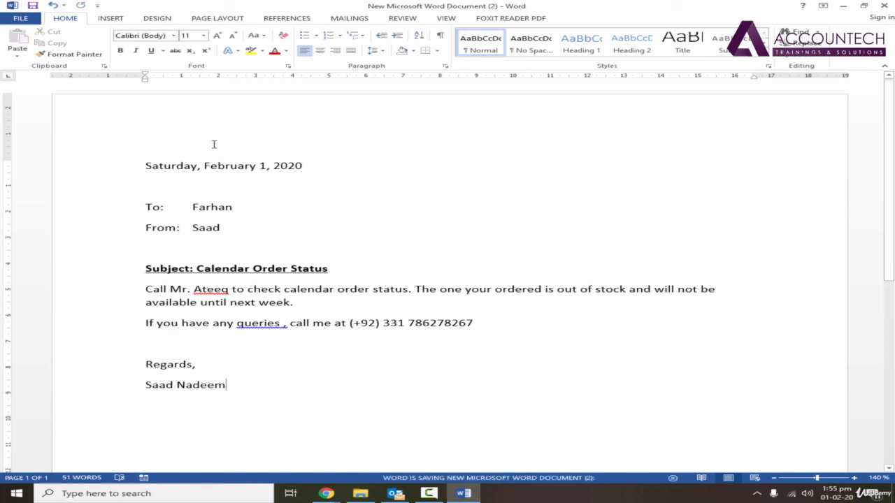
# In the Save As dialog, choose the Desktop folder and enter the file name 'letter formatting'
pyautogui.click(26, 21)
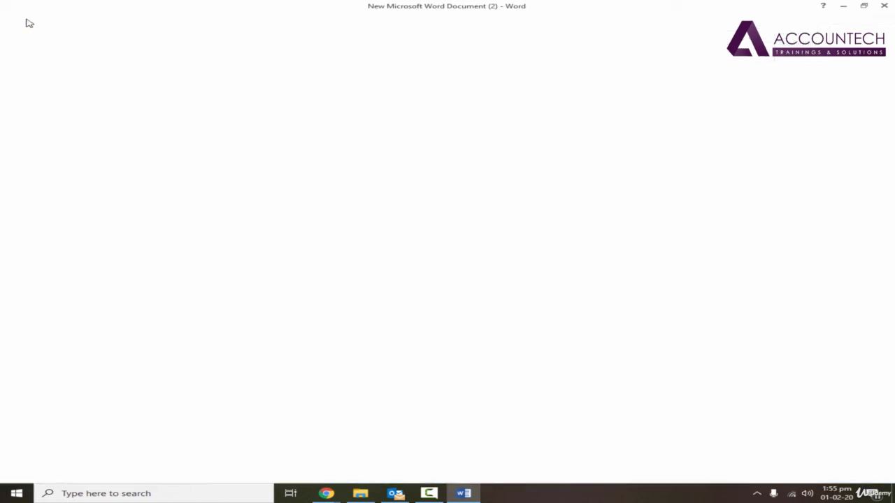
pyautogui.click(56, 119)
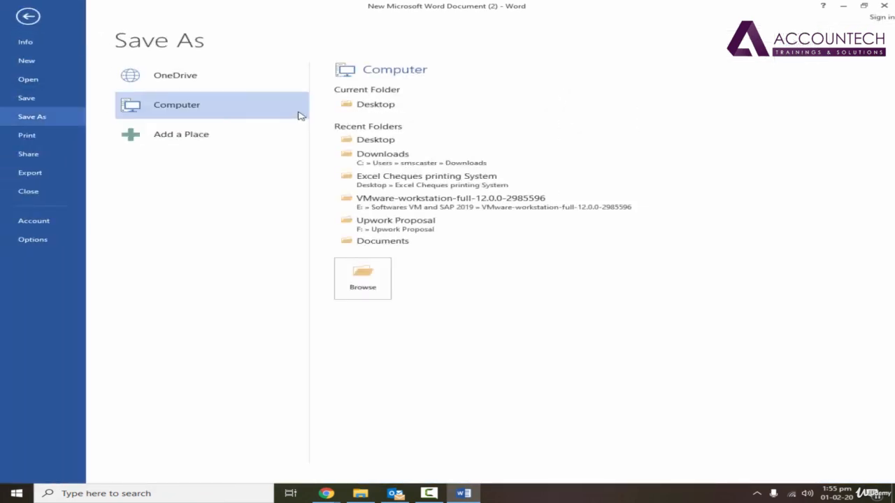
pyautogui.doubleClick(273, 111)
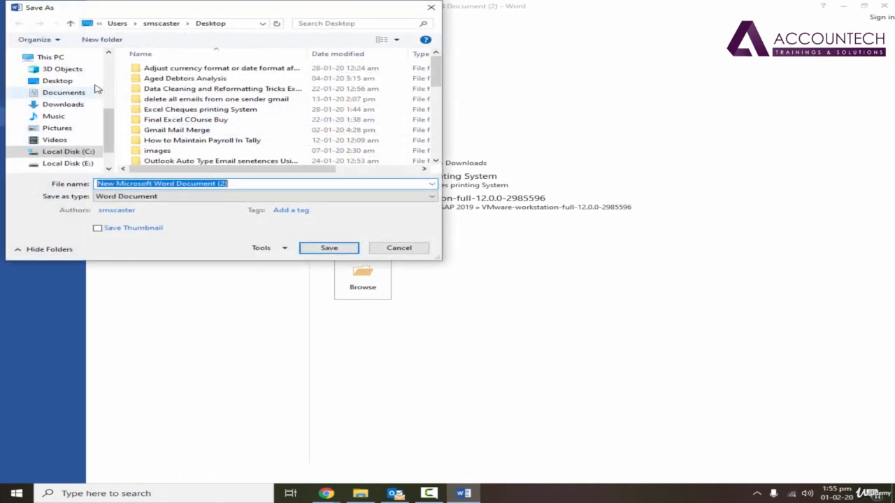
pyautogui.click(109, 62)
pyautogui.scroll(3, 105, 74)
pyautogui.click(57, 73)
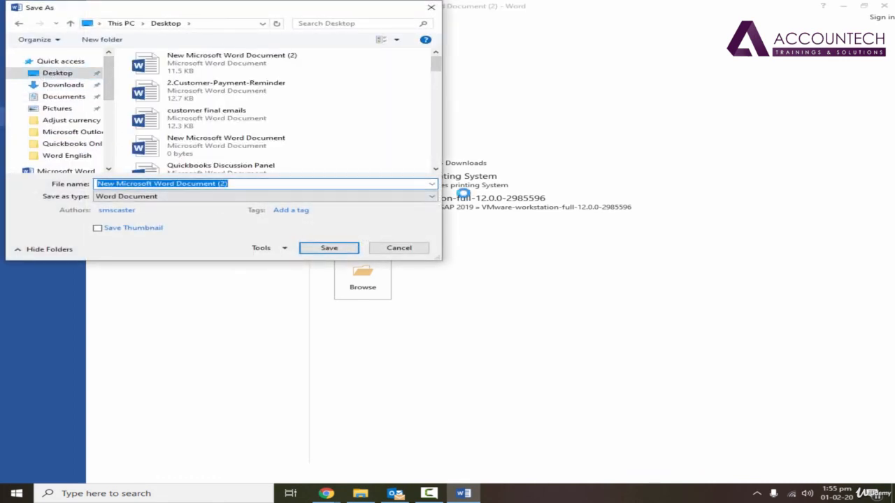
pyautogui.write('lette')
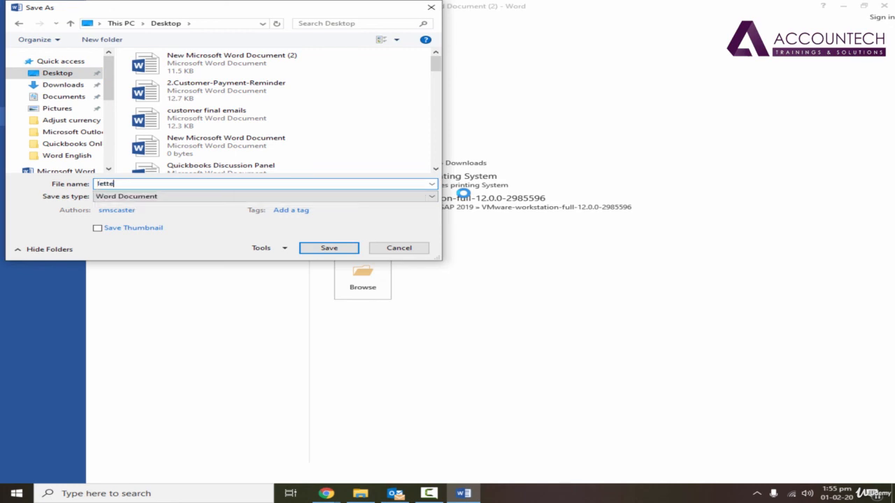
pyautogui.write('r formatting')
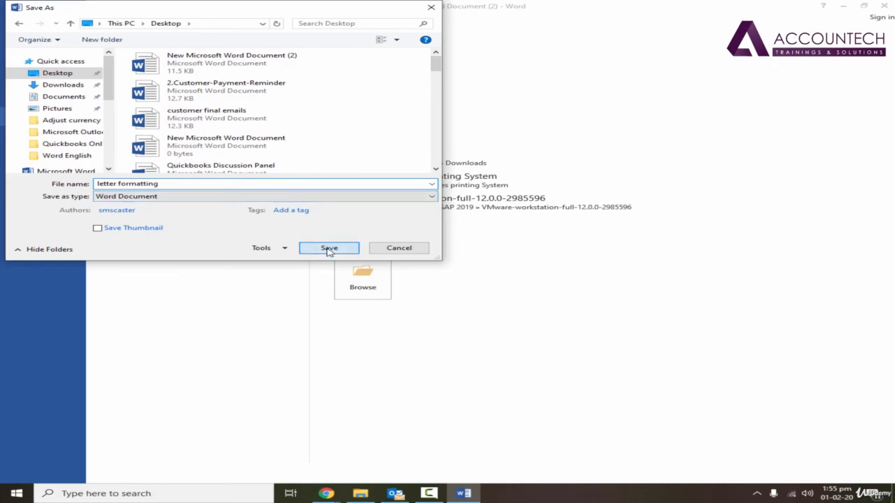